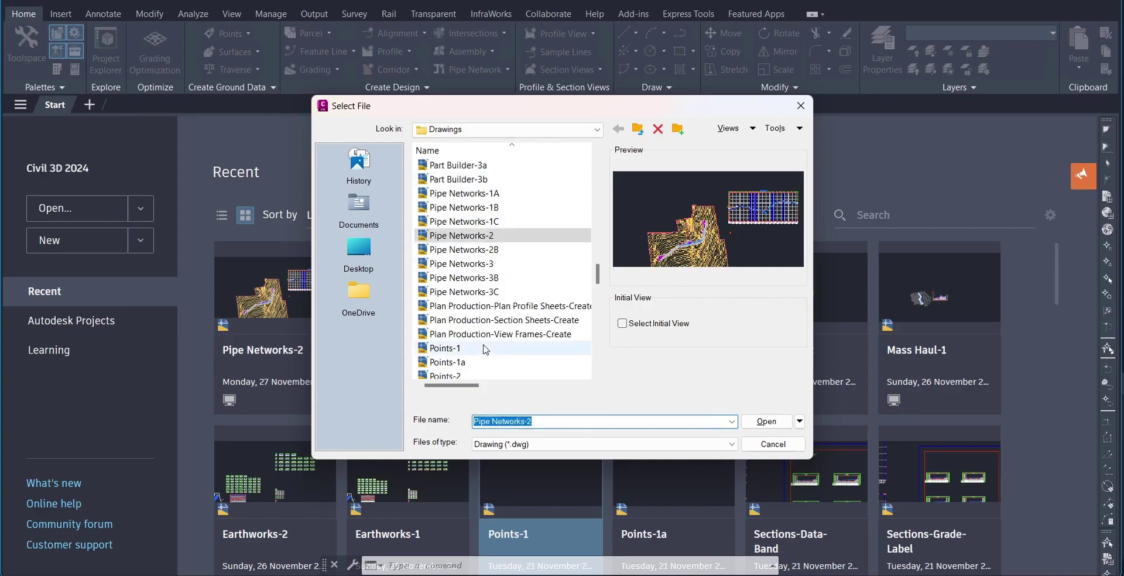
Step: Open the Points-1 drawing from the Drawings folder
left_click(453, 349)
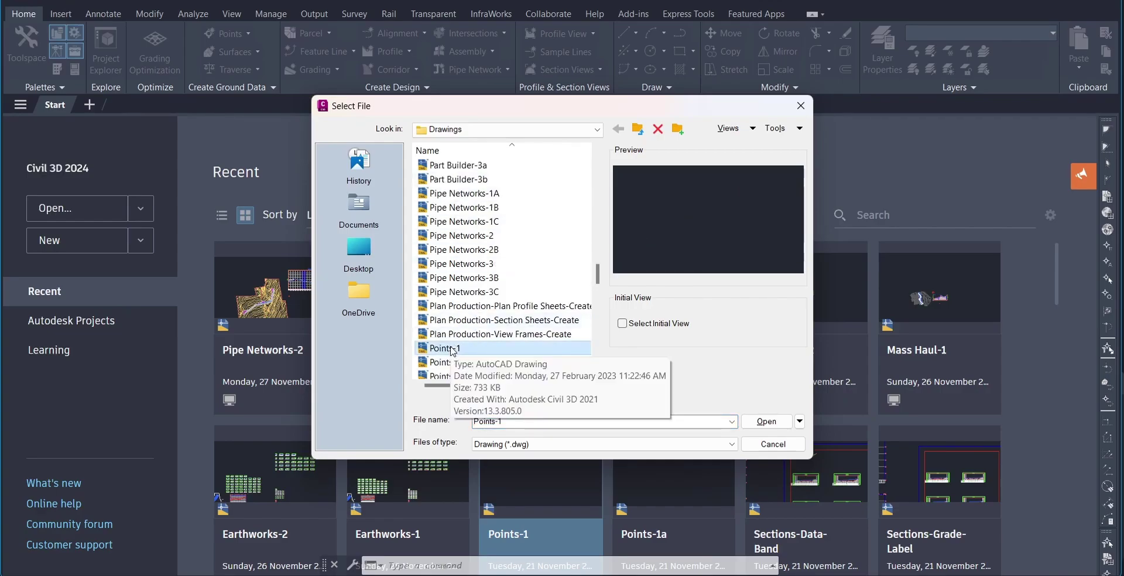
left_click(765, 421)
left_click(626, 322)
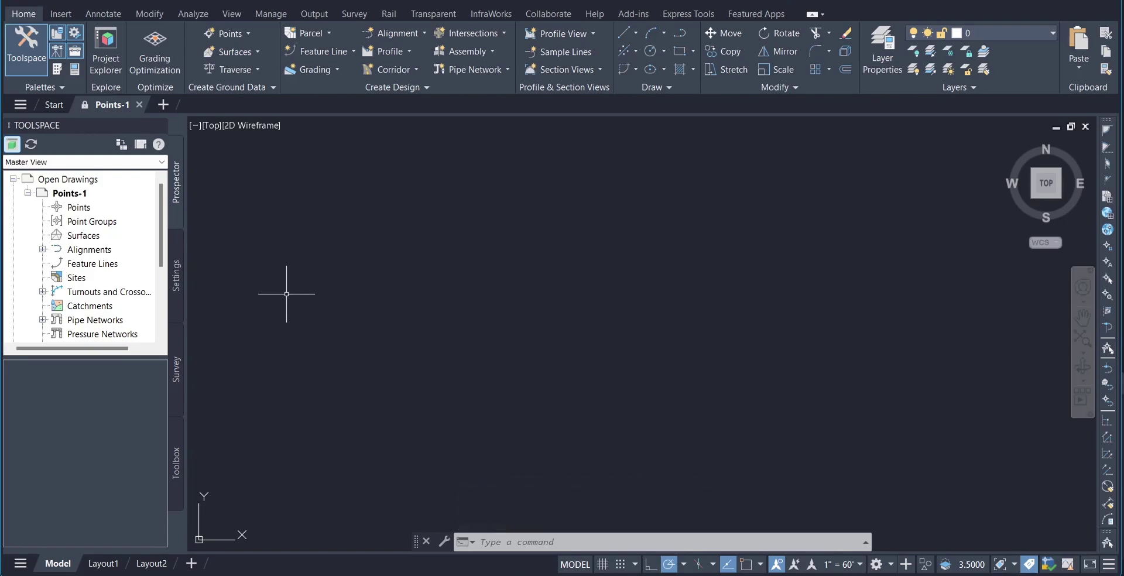
Step: Create a point description key set named "Stormwater Keys" with the description "Stormwater manhole and pond points"
left_click(179, 291)
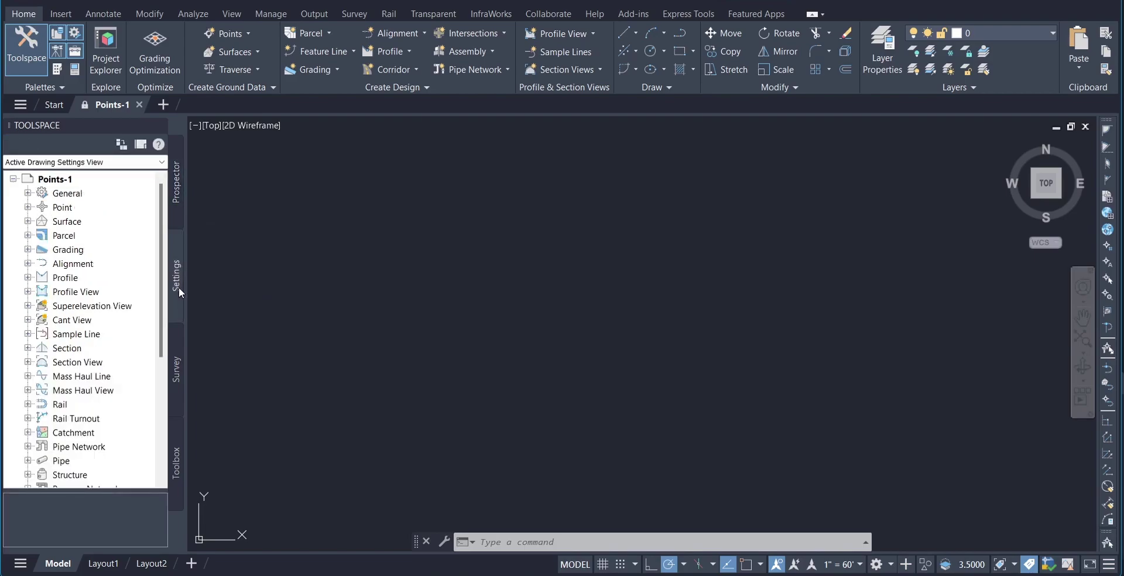
left_click(28, 208)
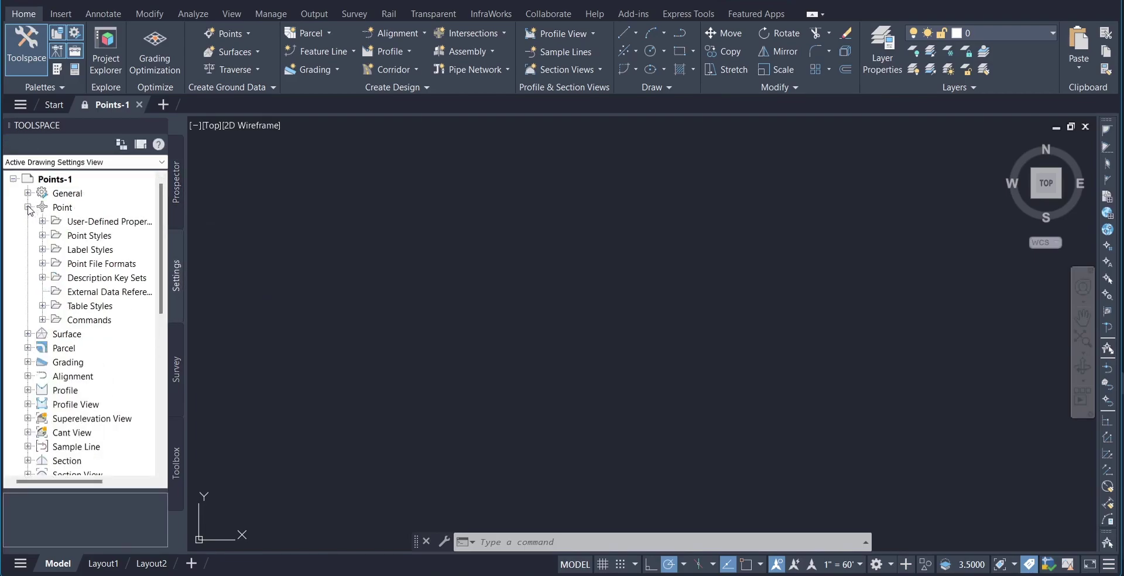
left_click(42, 277)
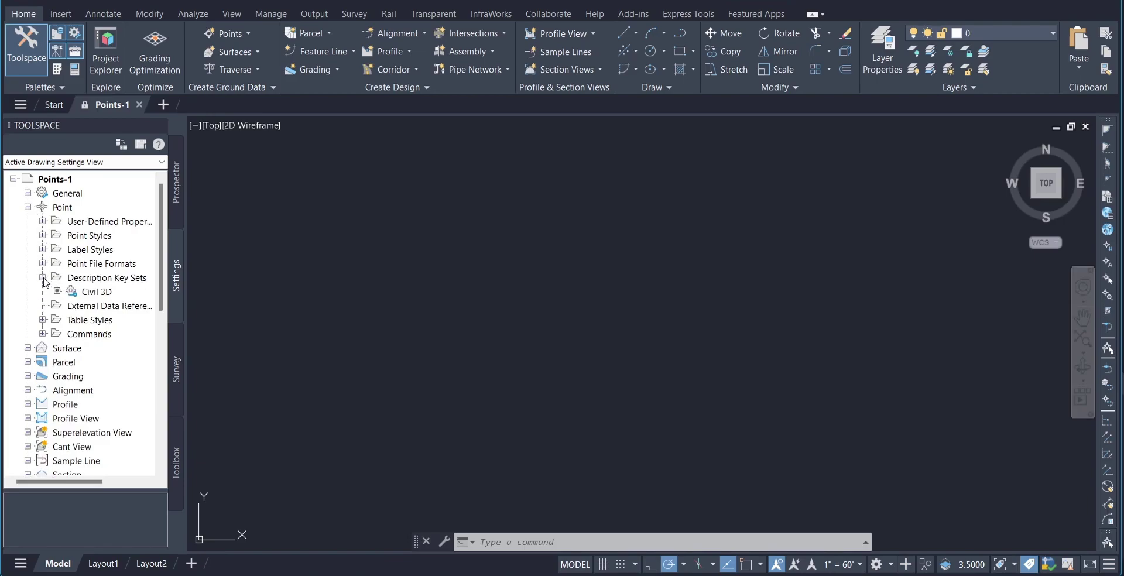
right_click(99, 282)
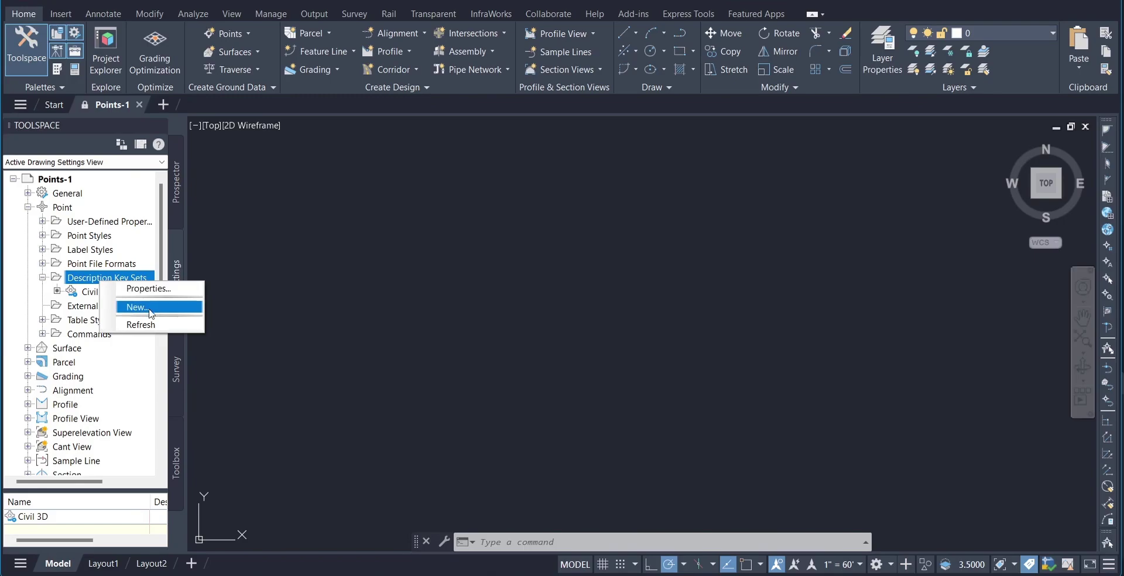
left_click(137, 307)
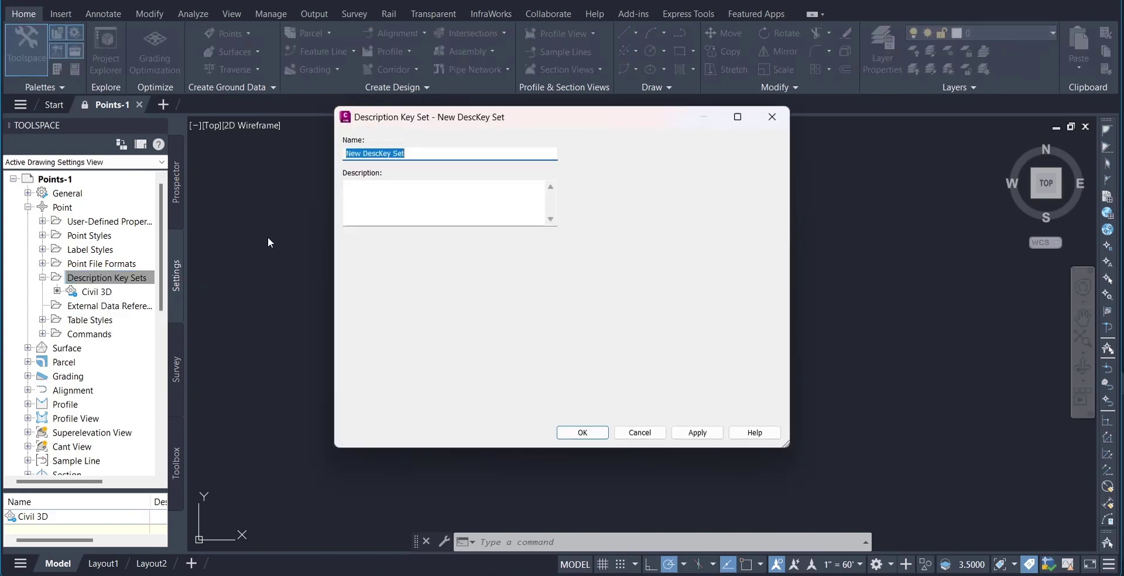
type("S")
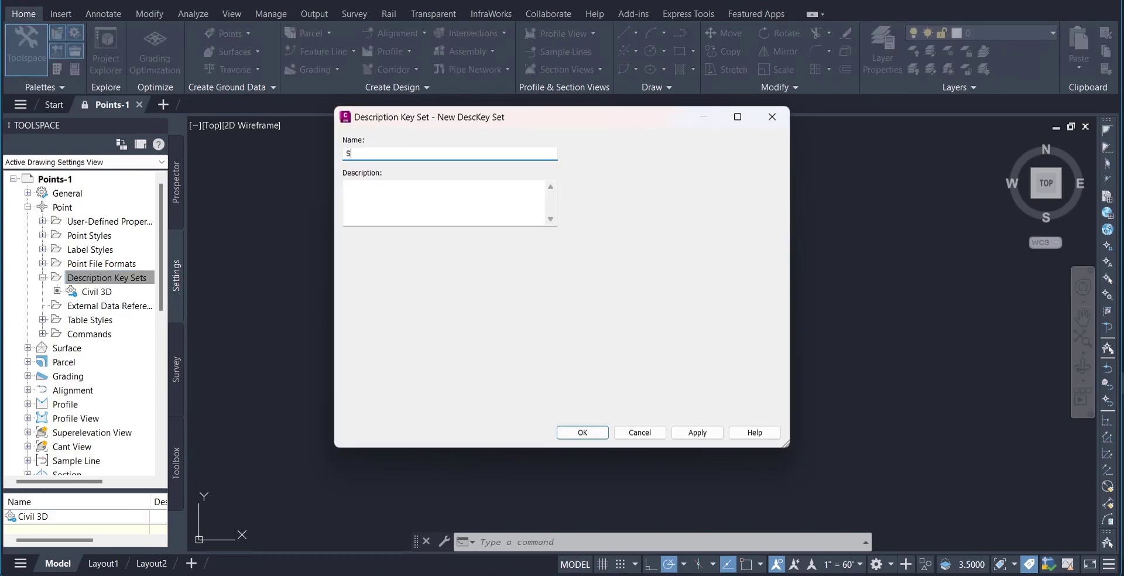
type("tormwater Keys")
key("Tab")
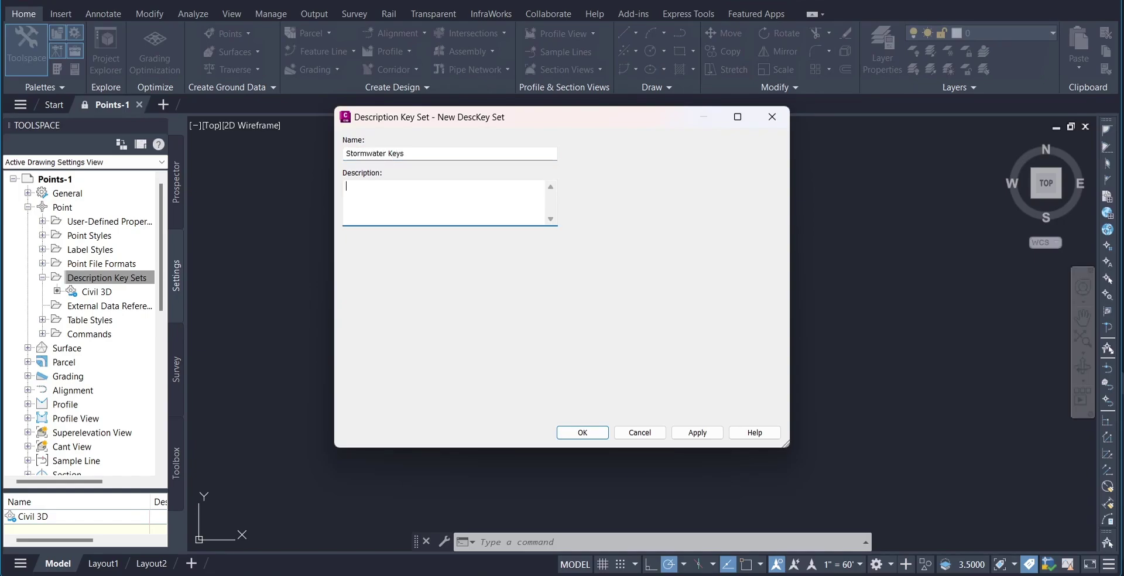
type("Stormwater manhole and pond points")
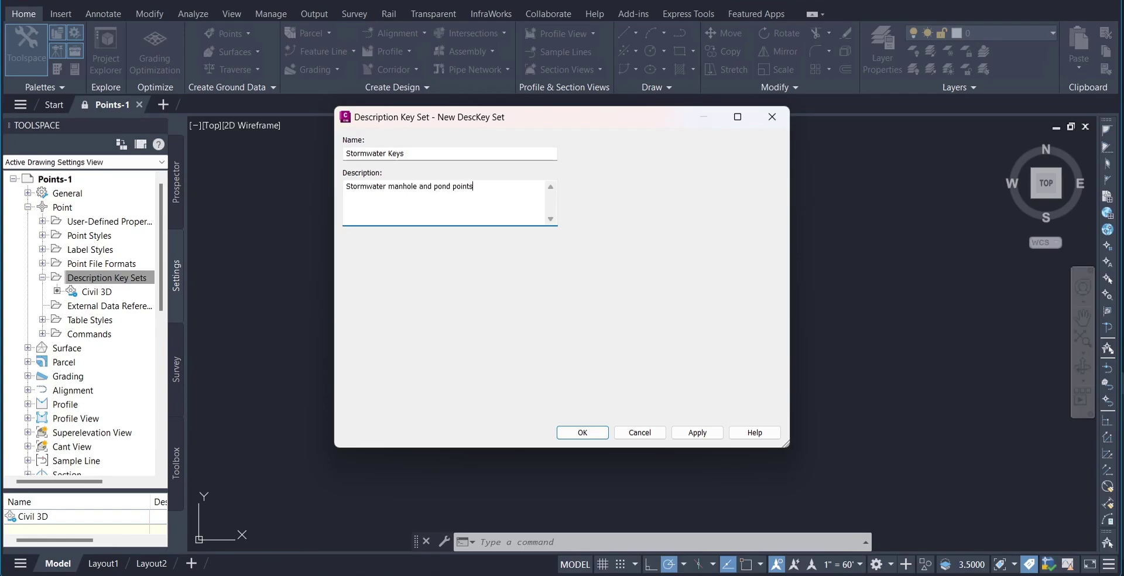
left_click(585, 433)
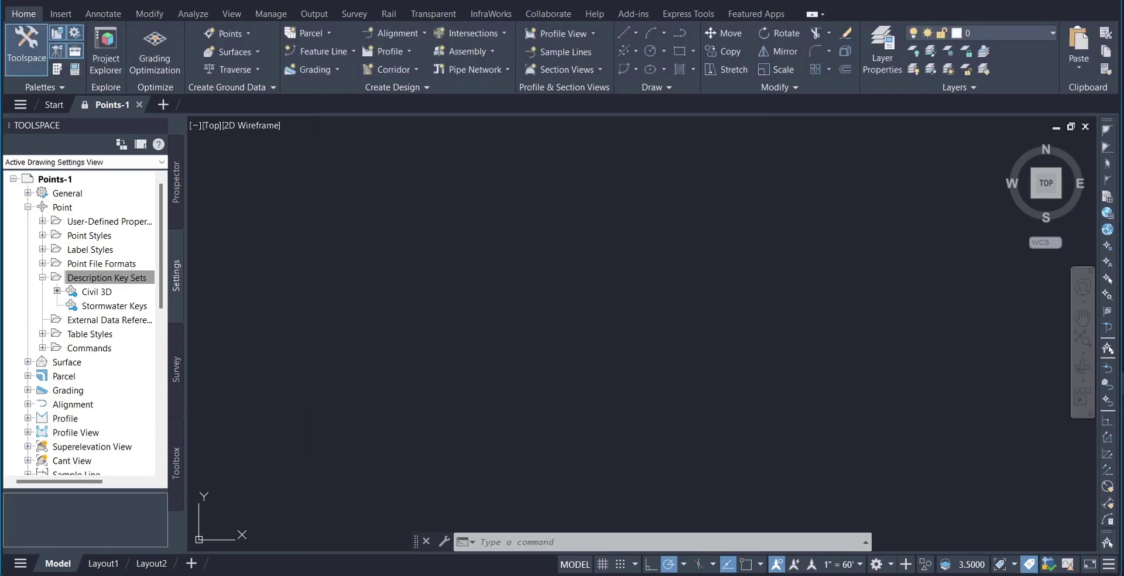
Step: Open the keys of the Stormwater Keys description key set for editing
left_click(127, 306)
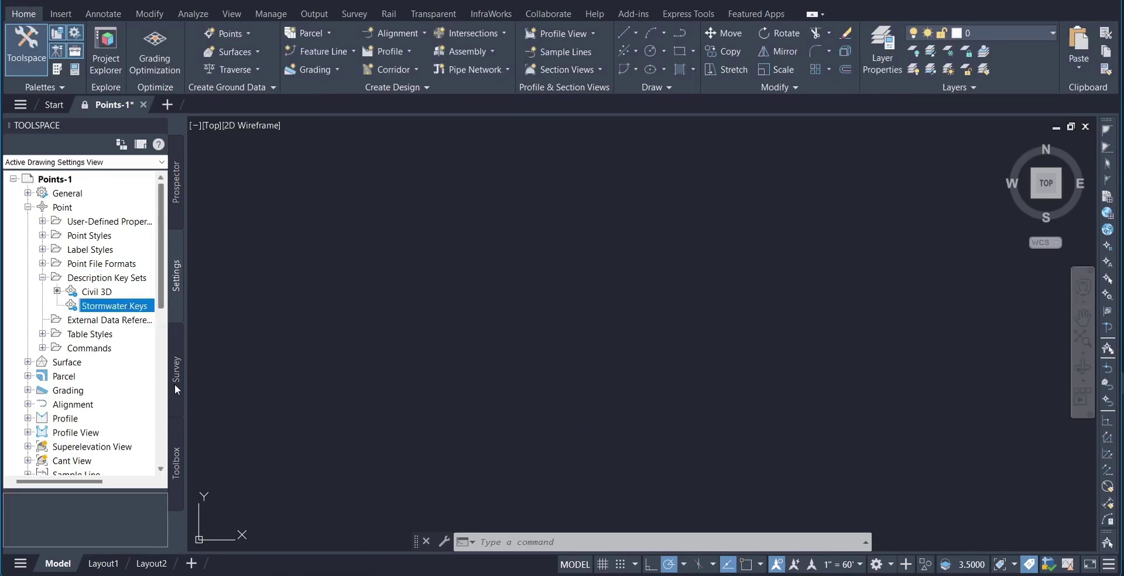
right_click(149, 312)
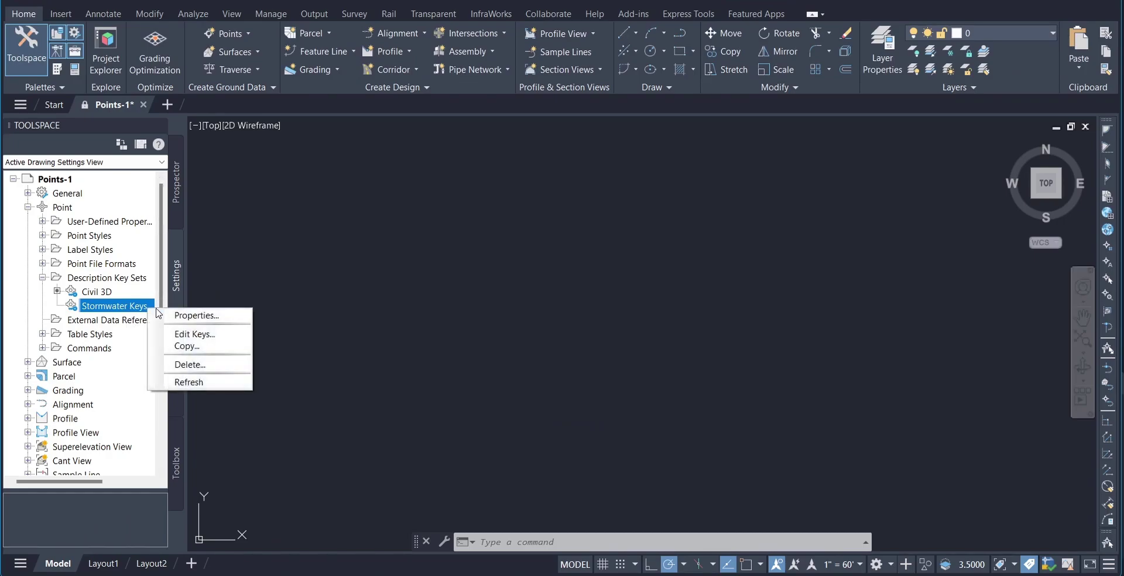
left_click(188, 335)
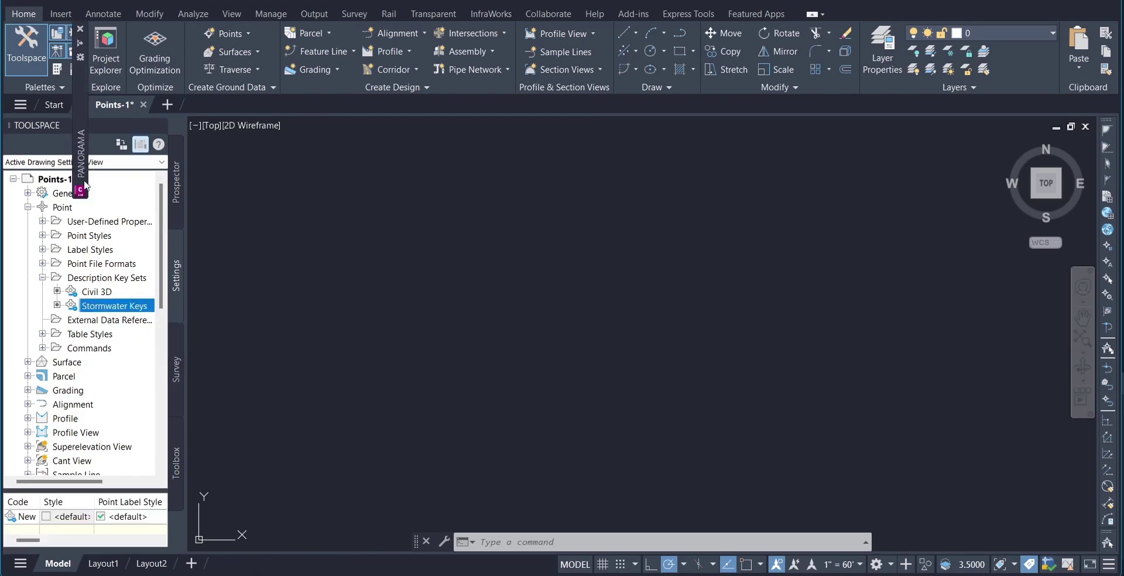
mouse_move(82, 176)
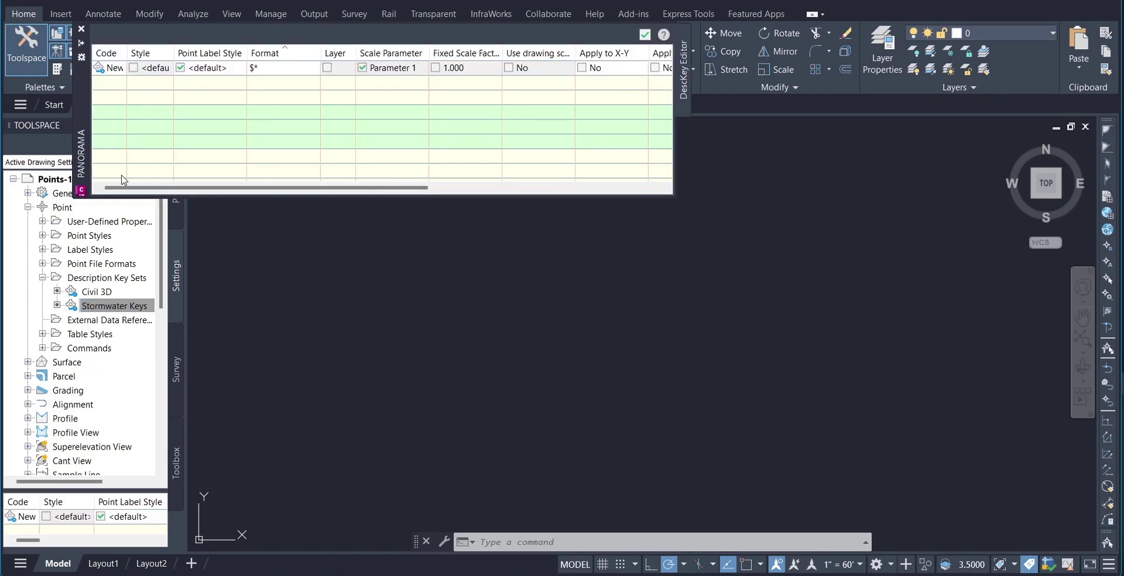
Step: Set the code of the first description key to POND* and widen the Code column to show it fully
left_click(108, 68)
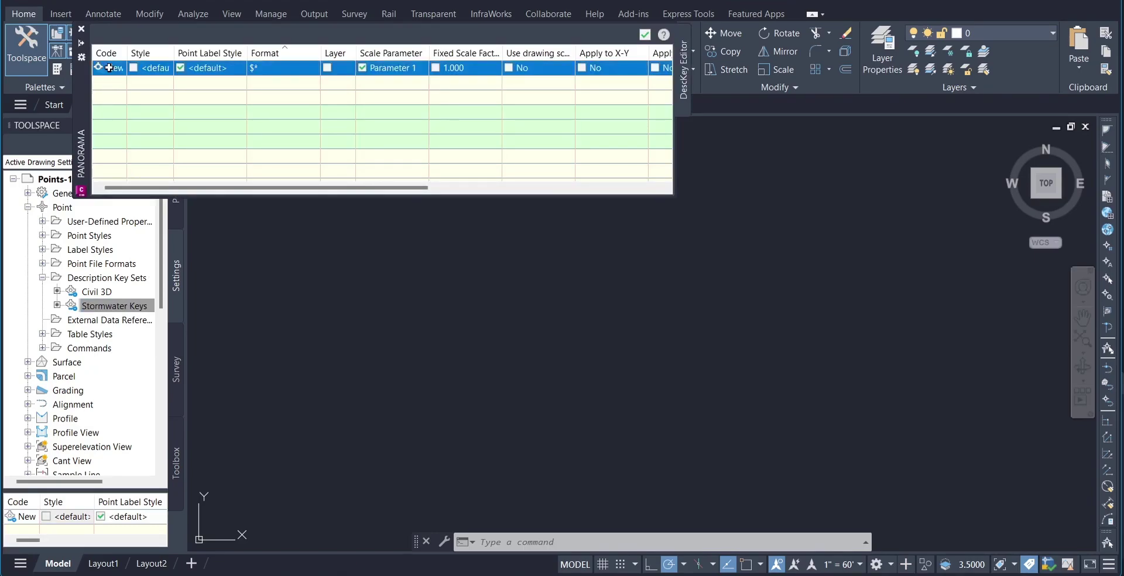
left_click(108, 68)
type("ONDE")
type("*")
key("BackSpace")
key("BackSpace")
type("*")
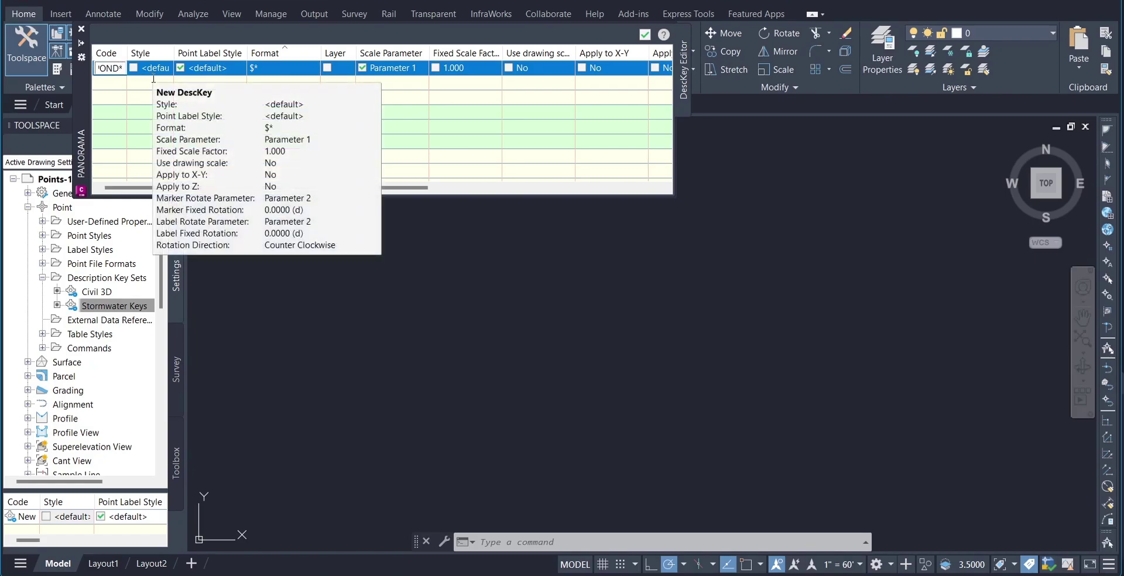
key("Return")
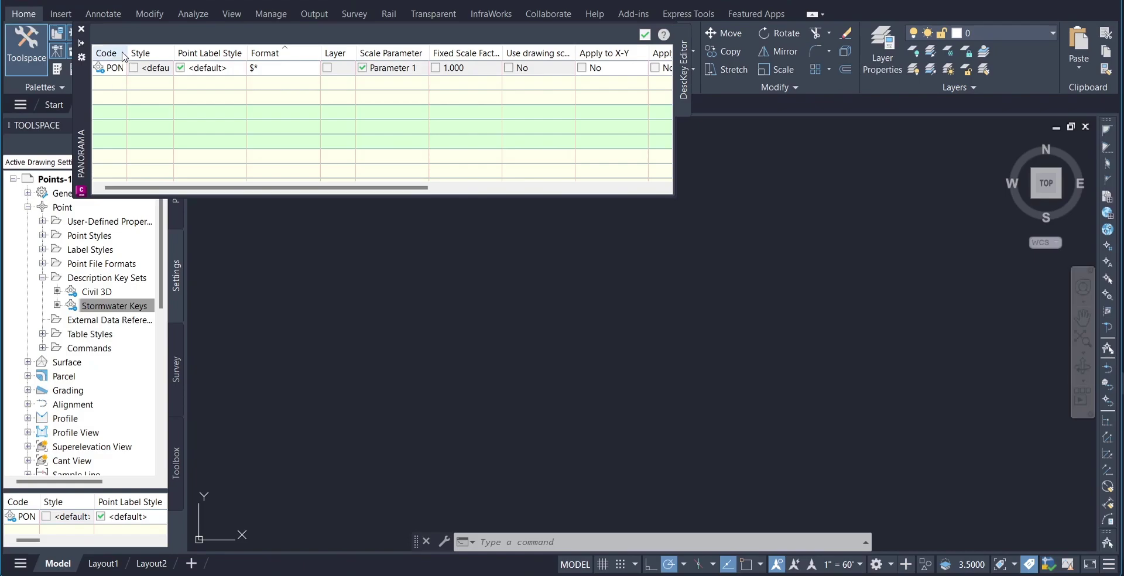
left_click_drag(127, 53, 157, 53)
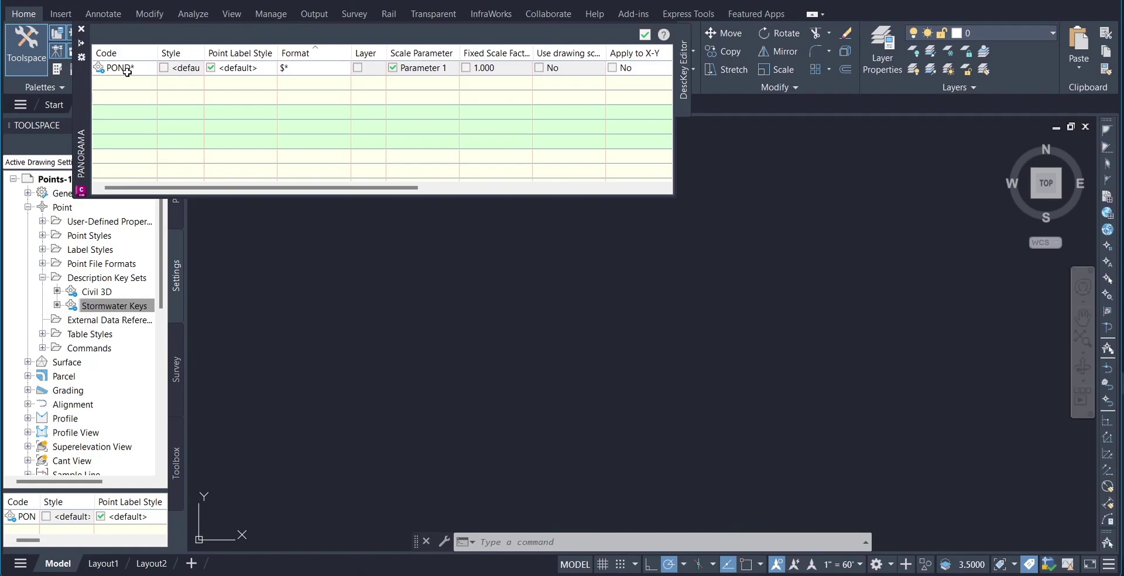
mouse_move(127, 70)
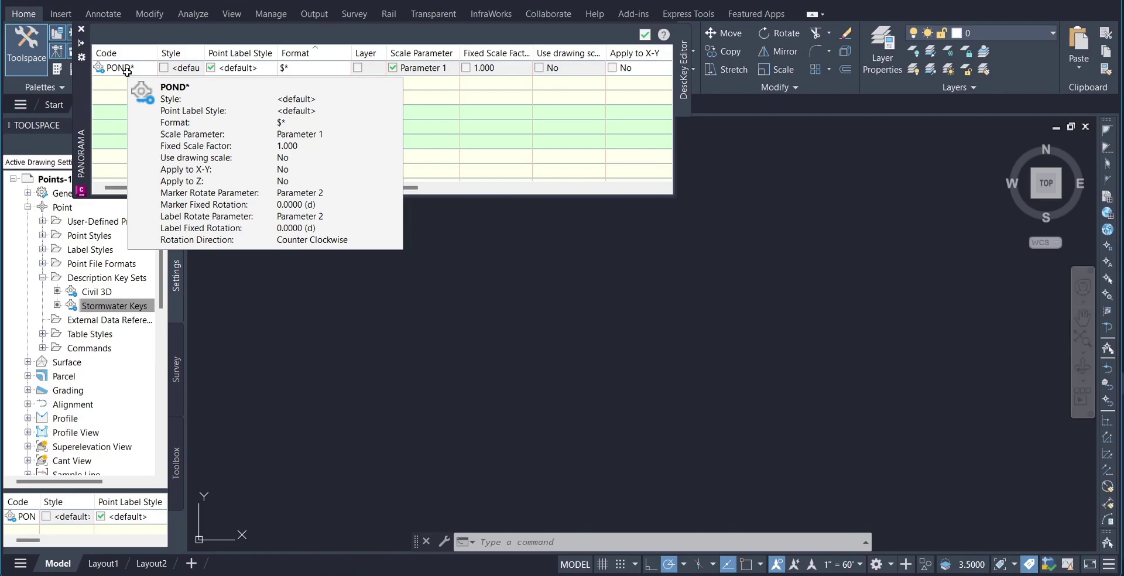
Step: Turn off the point label style for the POND* key and assign it the layer V-NODE-STRM
left_click(211, 68)
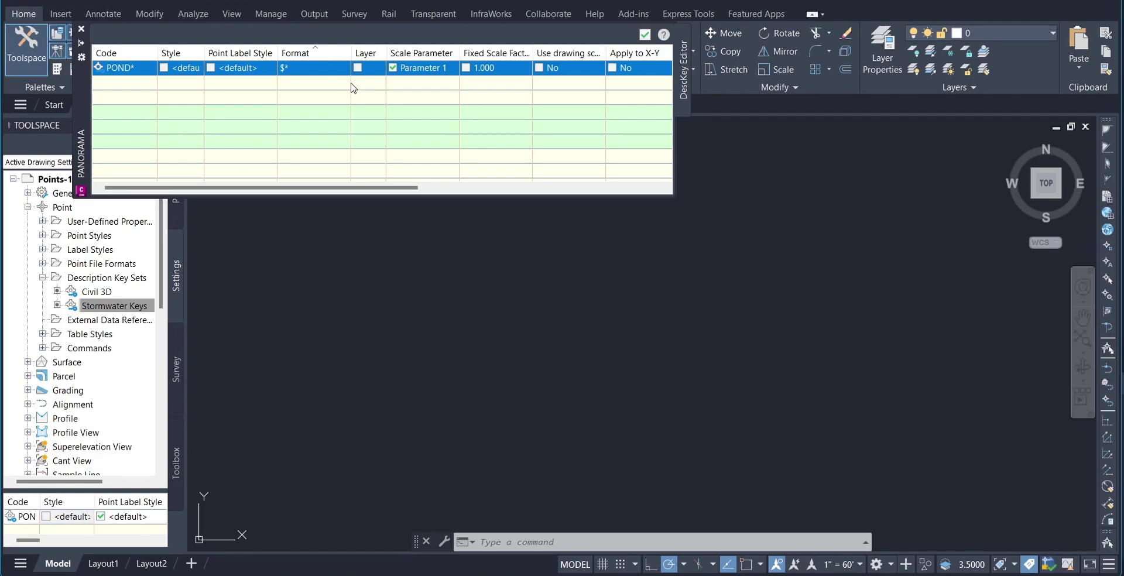
left_click(358, 68)
left_click(368, 69)
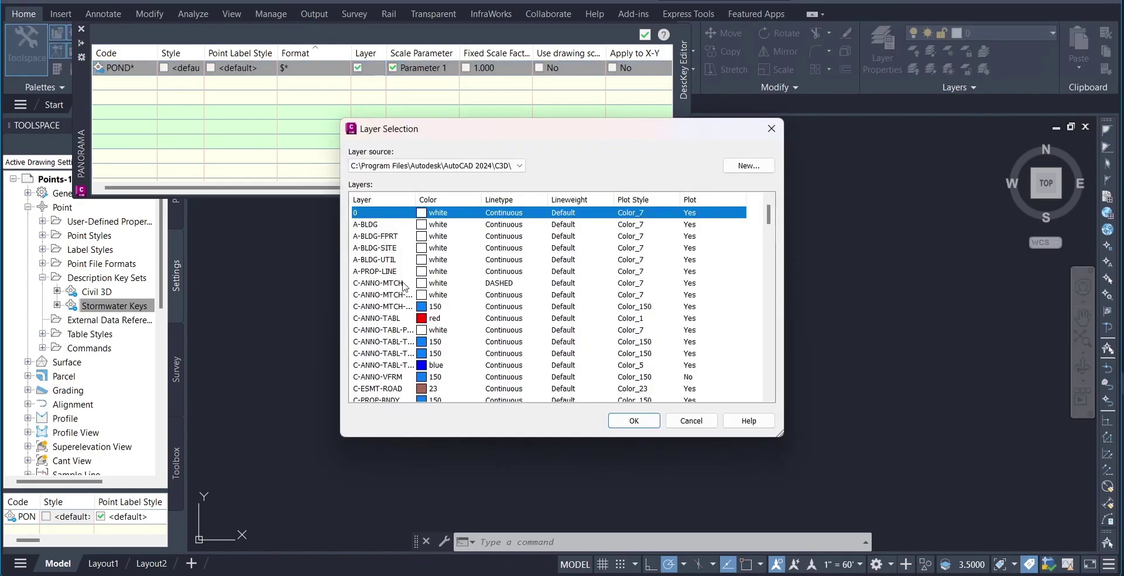
key("v")
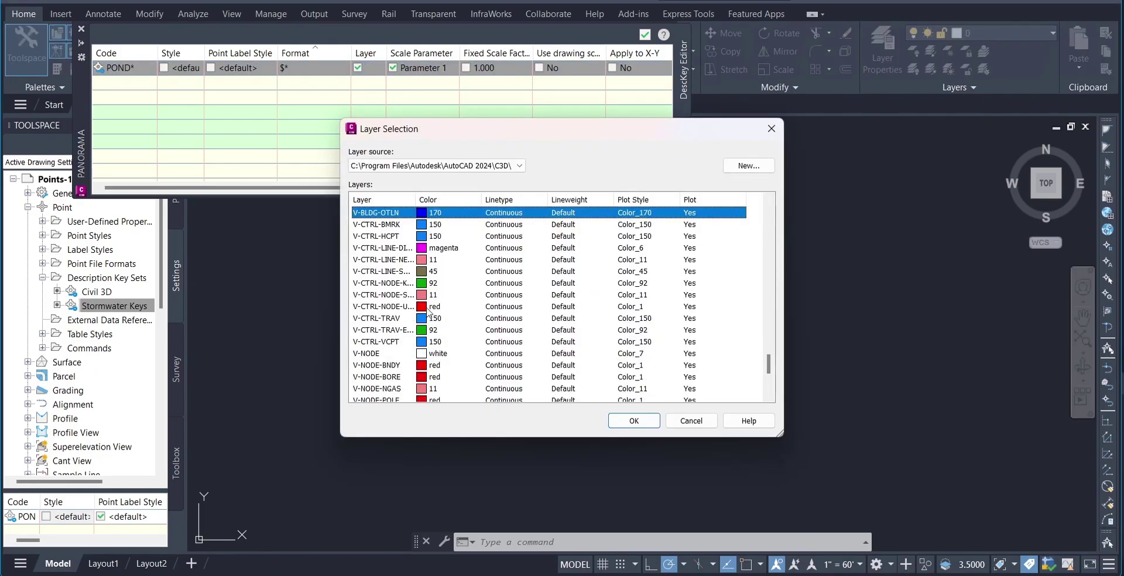
scroll(406, 339, "down", 1)
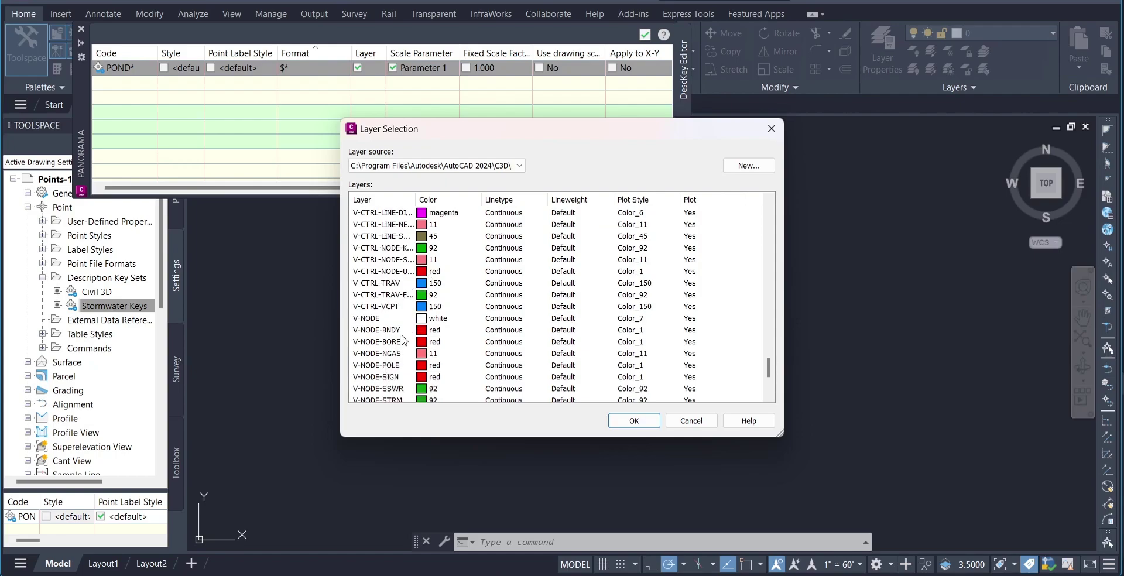
left_click(406, 400)
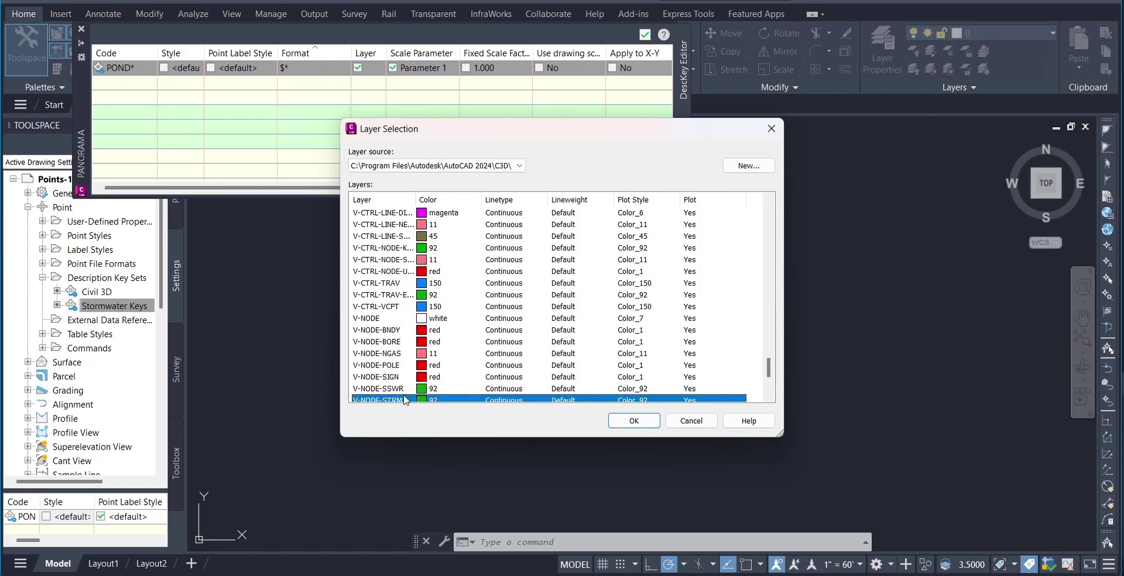
left_click(634, 420)
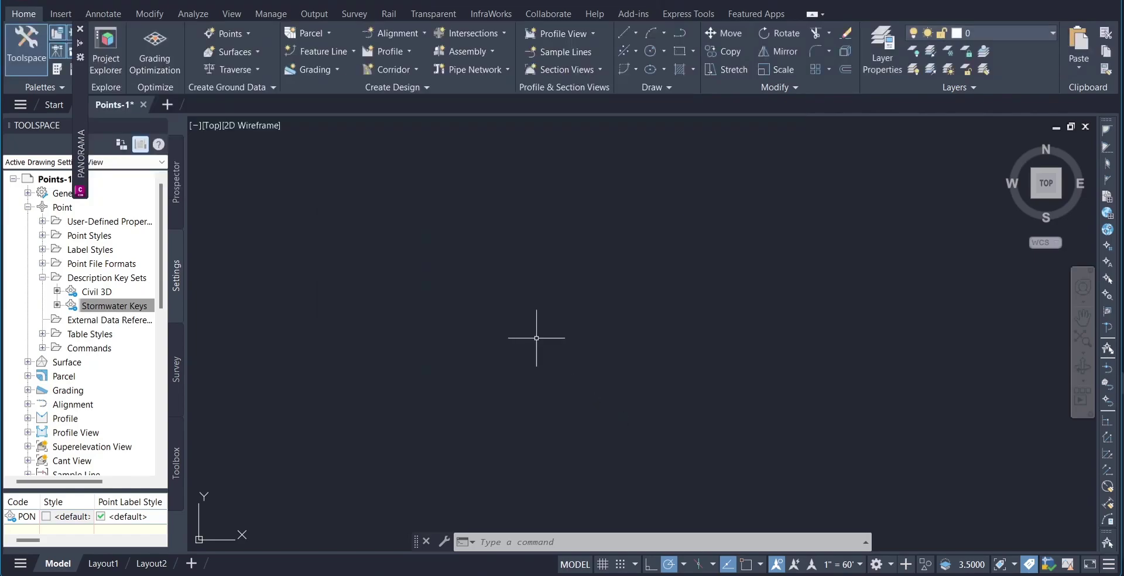
Step: Add a second description key to the Stormwater Keys set with the code MHST*
mouse_move(81, 158)
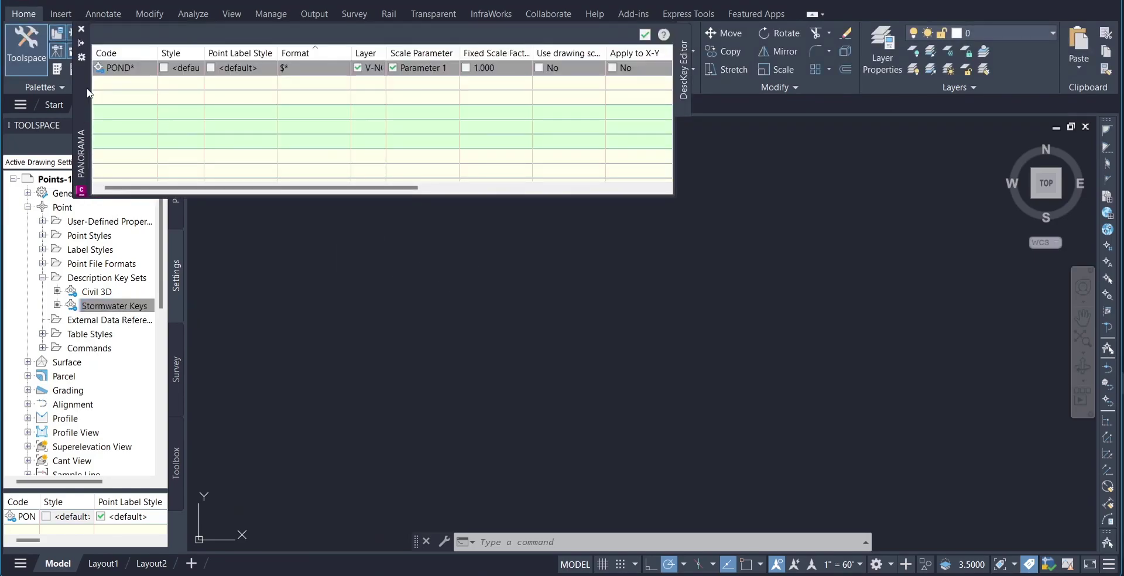
left_click(111, 68)
right_click(133, 71)
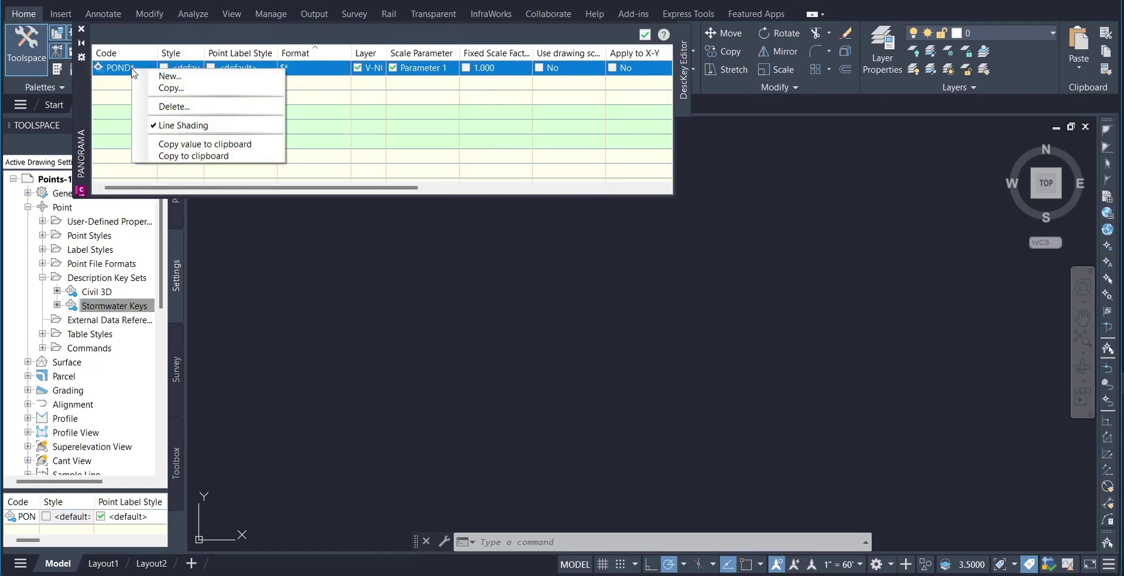
left_click(147, 76)
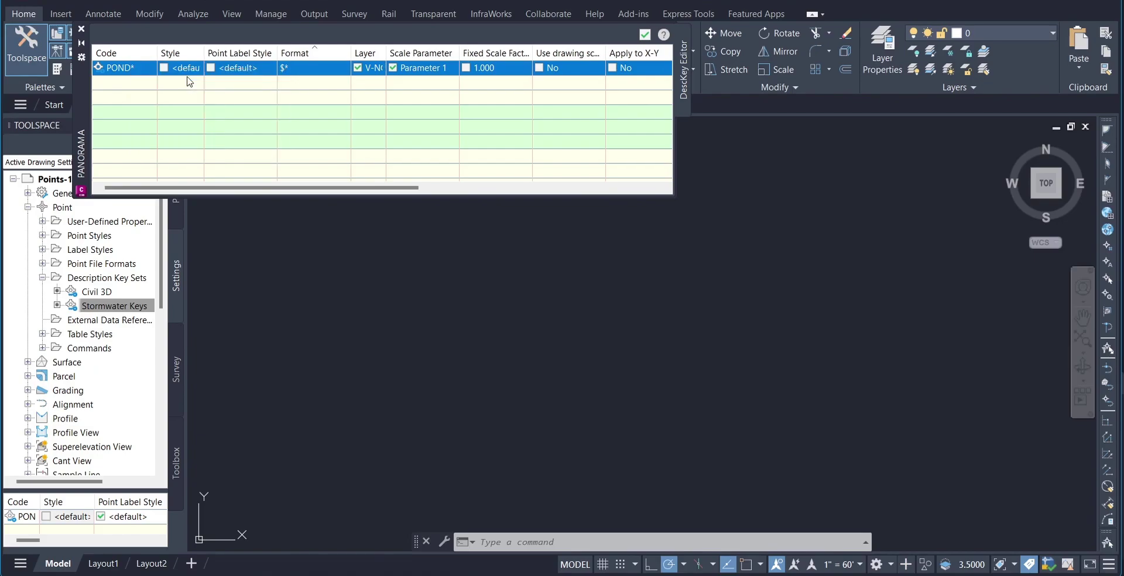
left_click(125, 80)
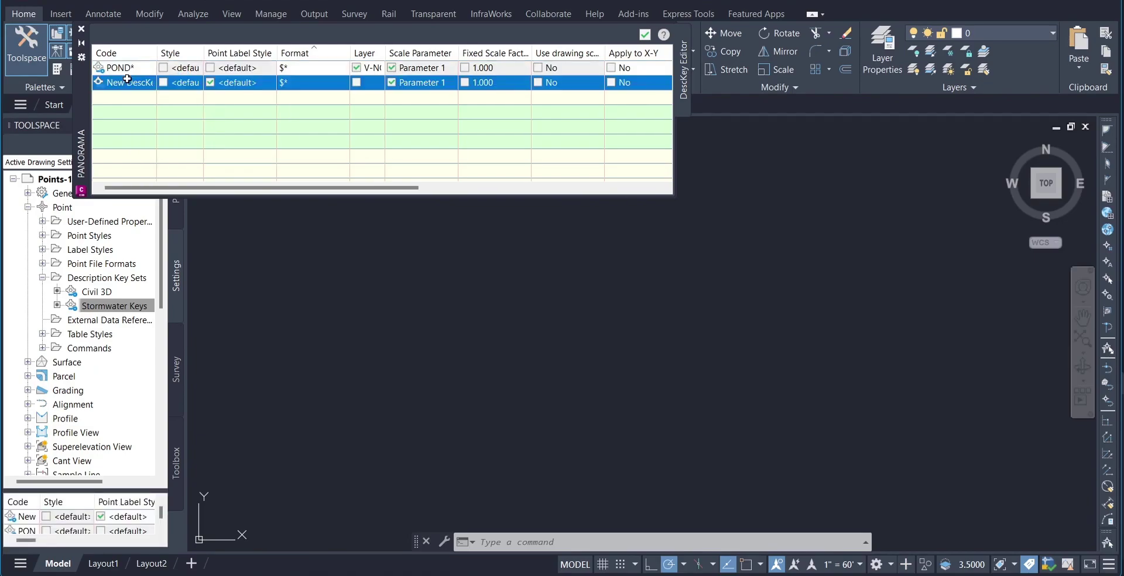
left_click(127, 81)
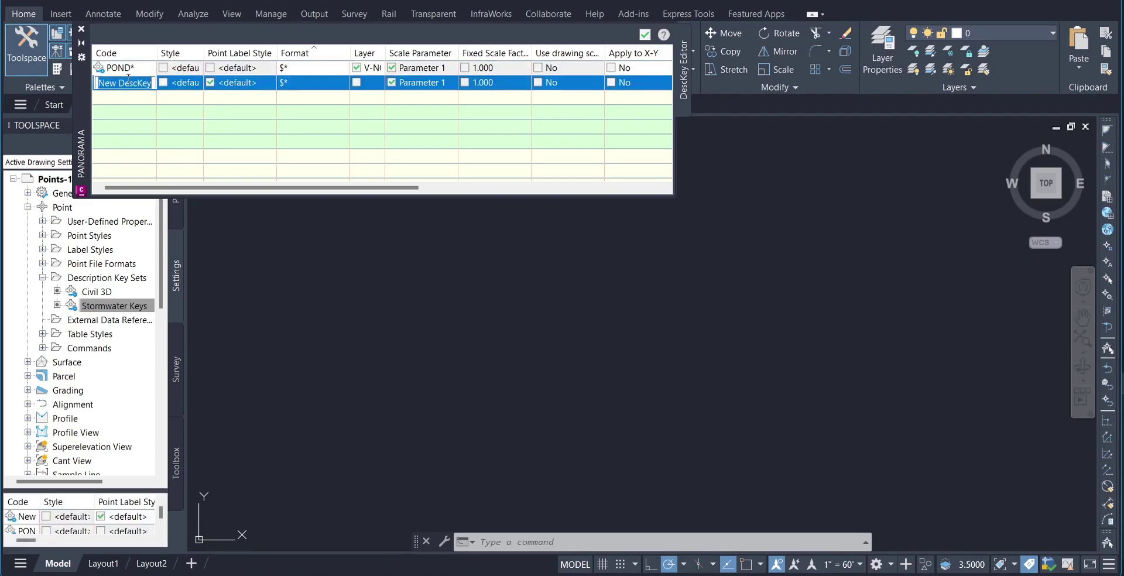
type("MHST")
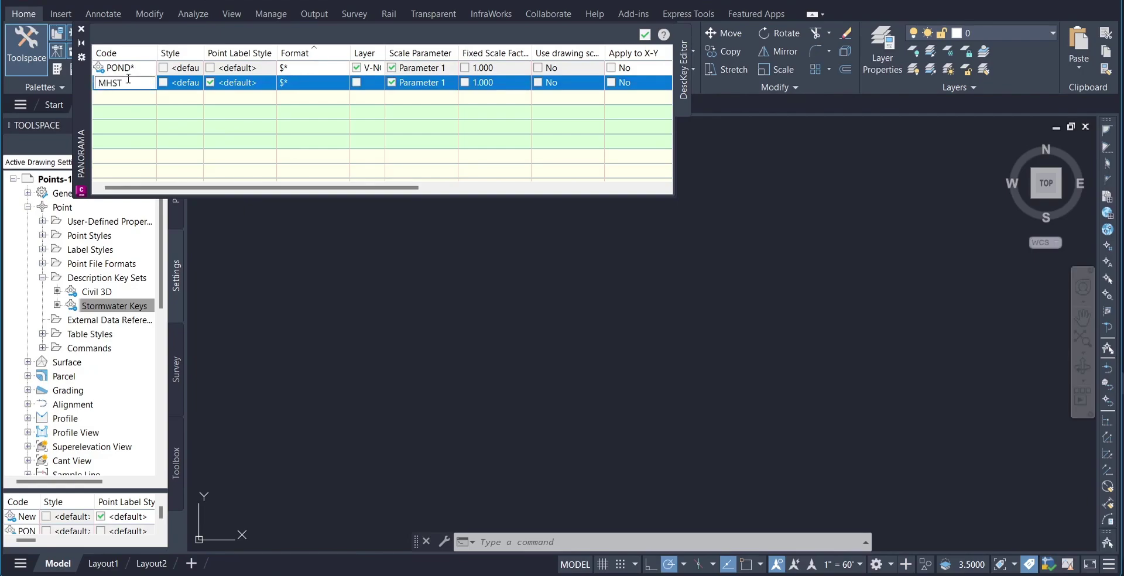
type("*")
left_click(211, 120)
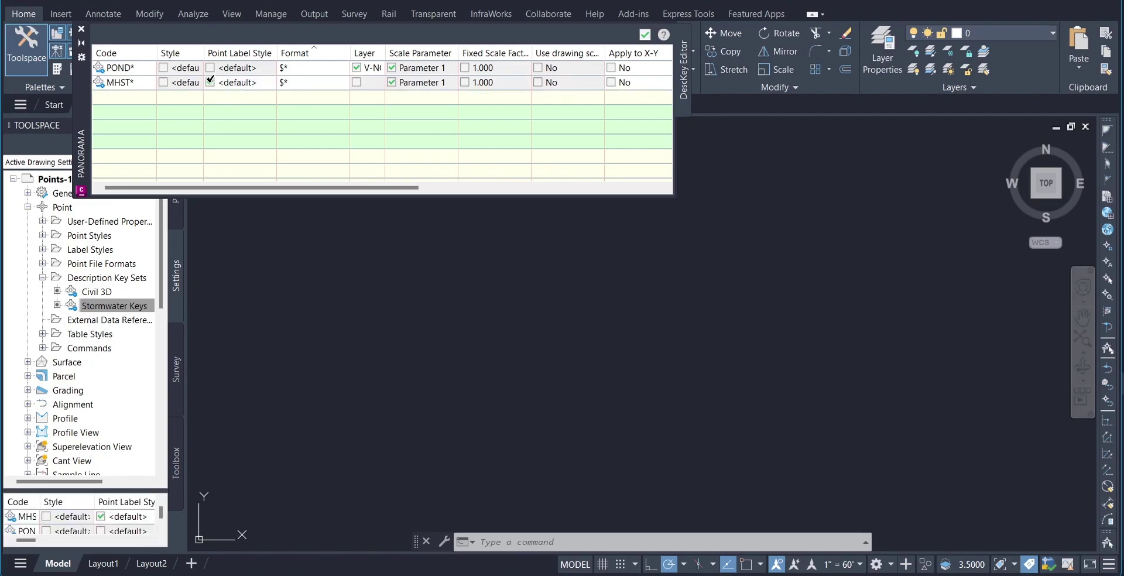
Step: Turn off the point label style for the MHST* key and assign it the layer V-NODE-STRM
left_click(212, 82)
left_click(222, 84)
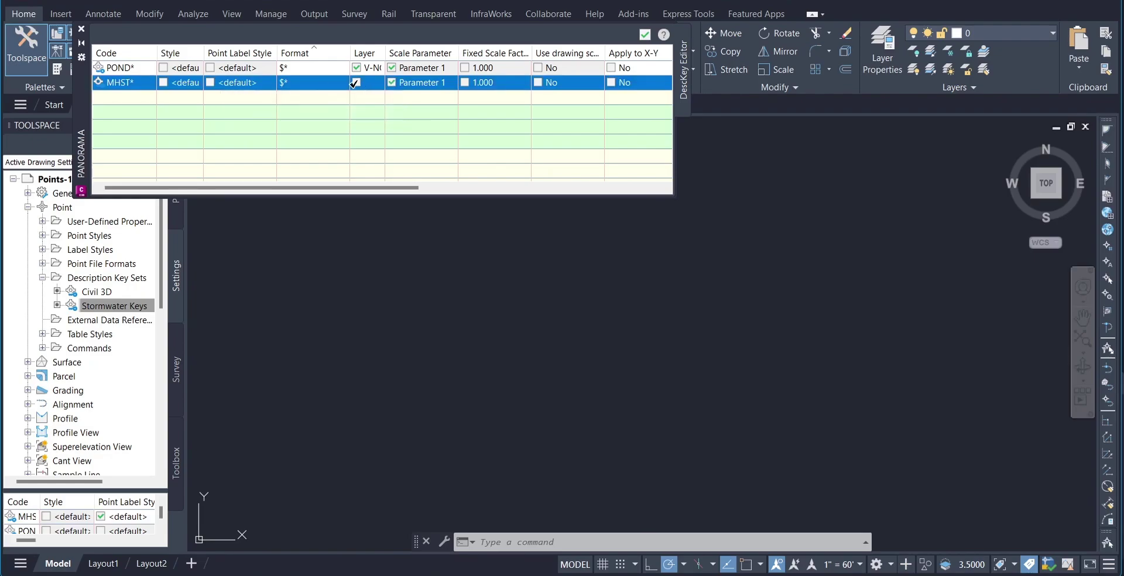
left_click(356, 83)
left_click(372, 83)
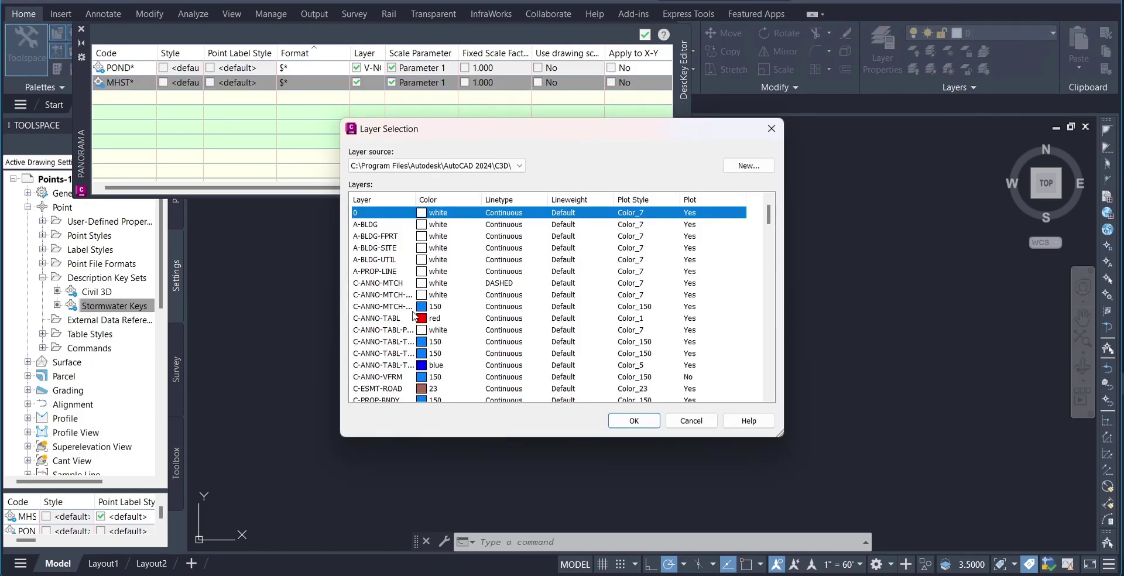
key("v")
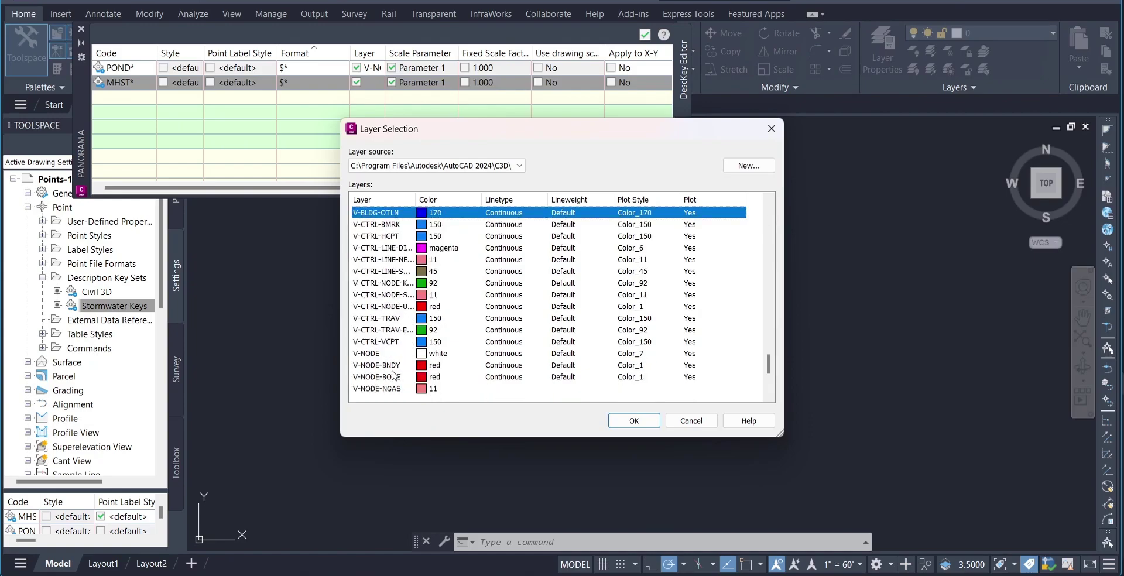
scroll(391, 387, "down", 2)
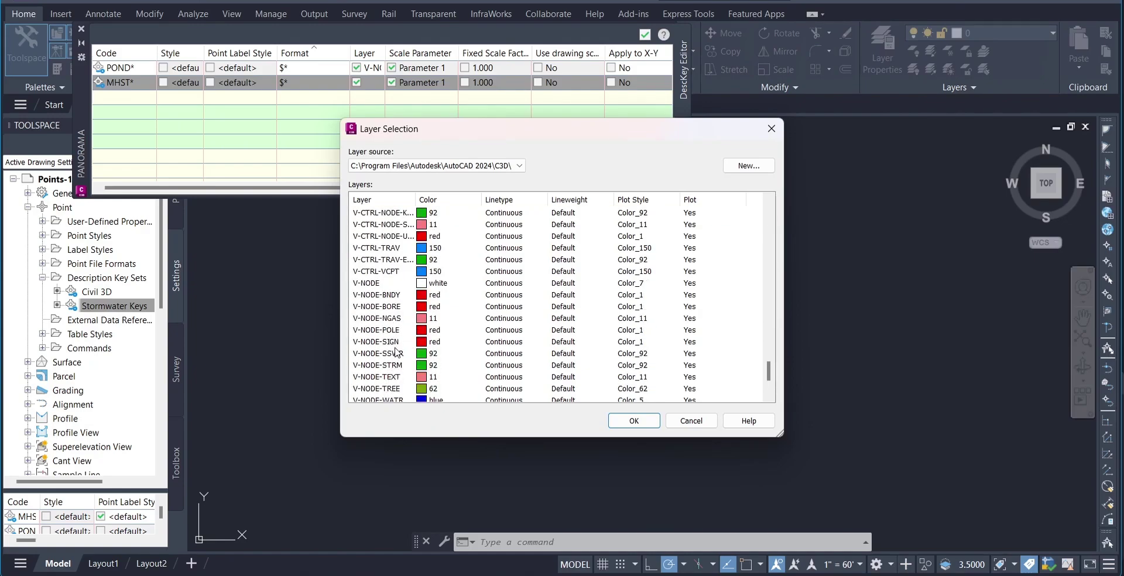
left_click(404, 365)
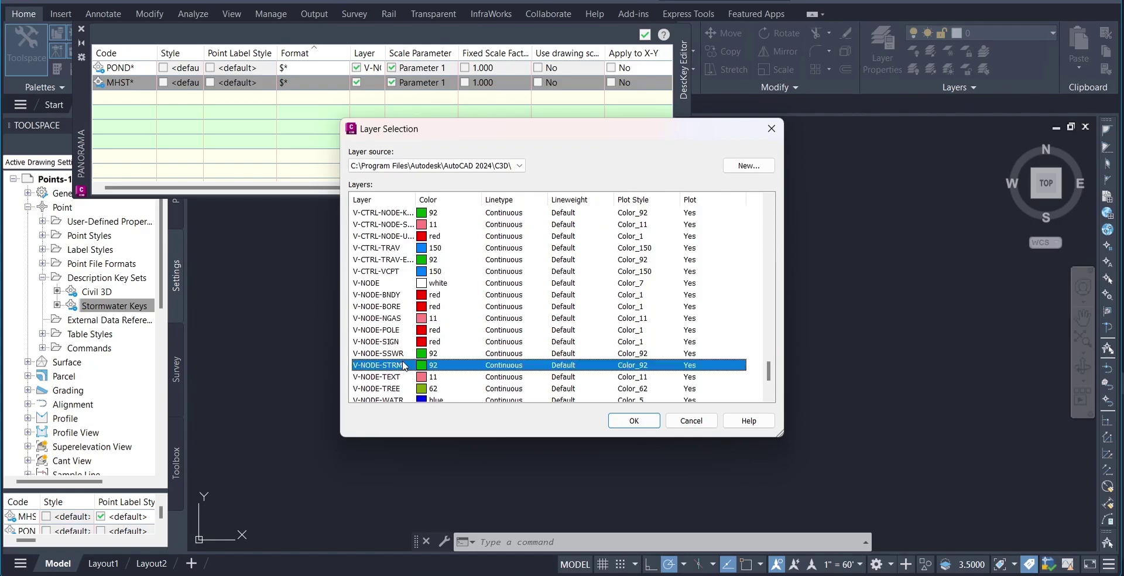
left_click(626, 419)
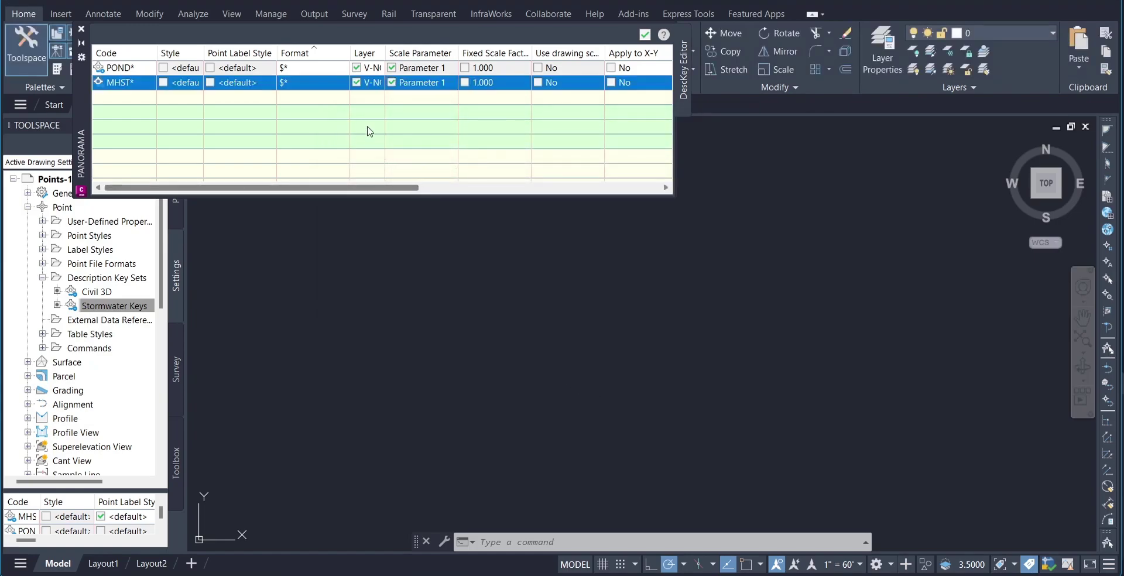
Step: Set the format of the MHST* key to STORM MH, widen the Layer column to show full names, and close the key editor
left_click(314, 84)
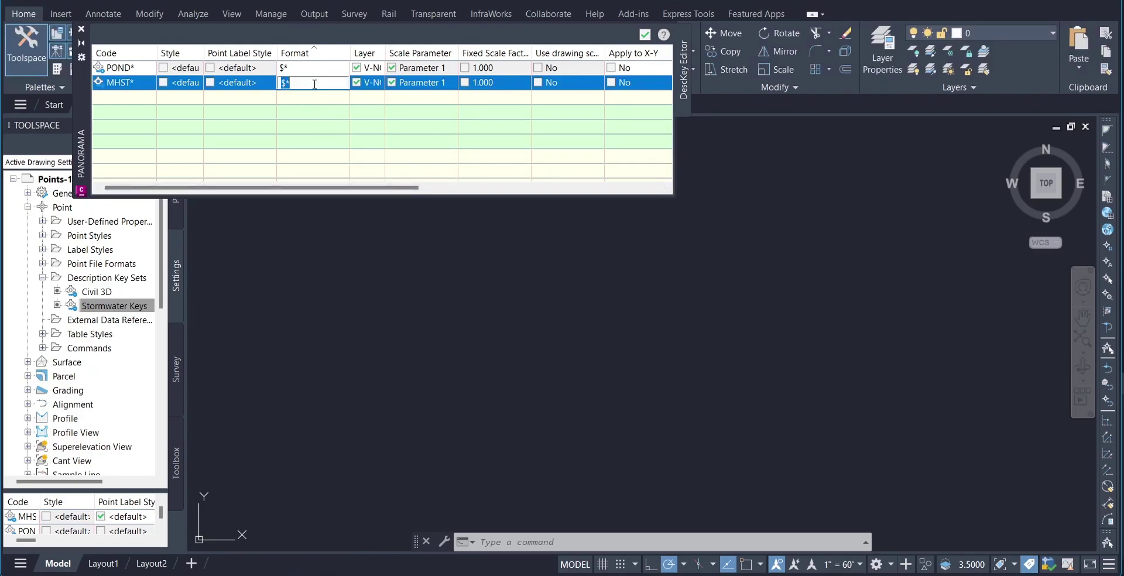
type("STORM MH")
left_click(526, 110)
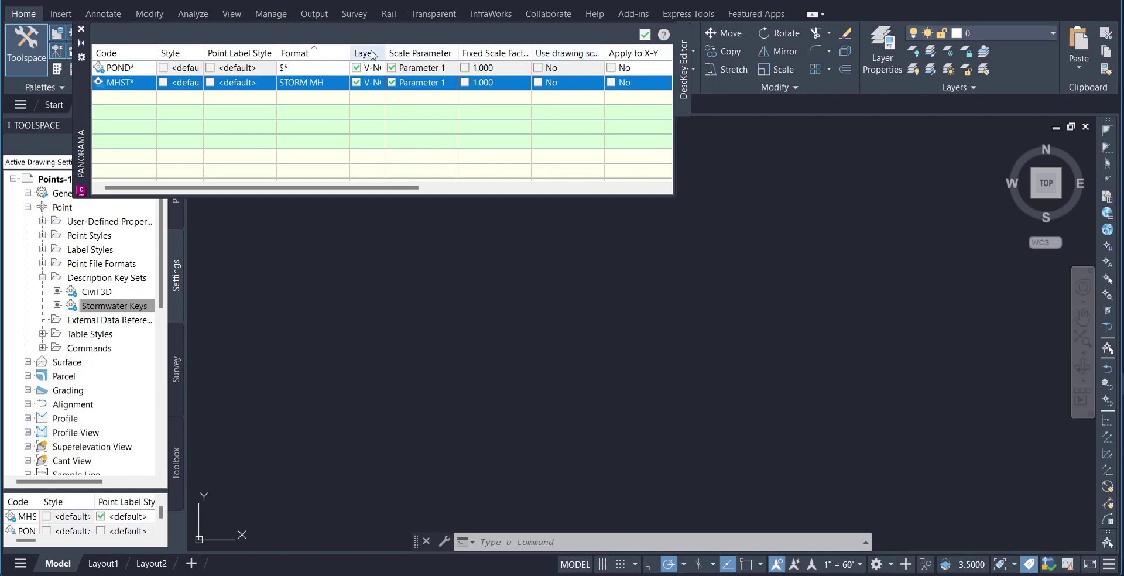
left_click_drag(385, 55, 450, 55)
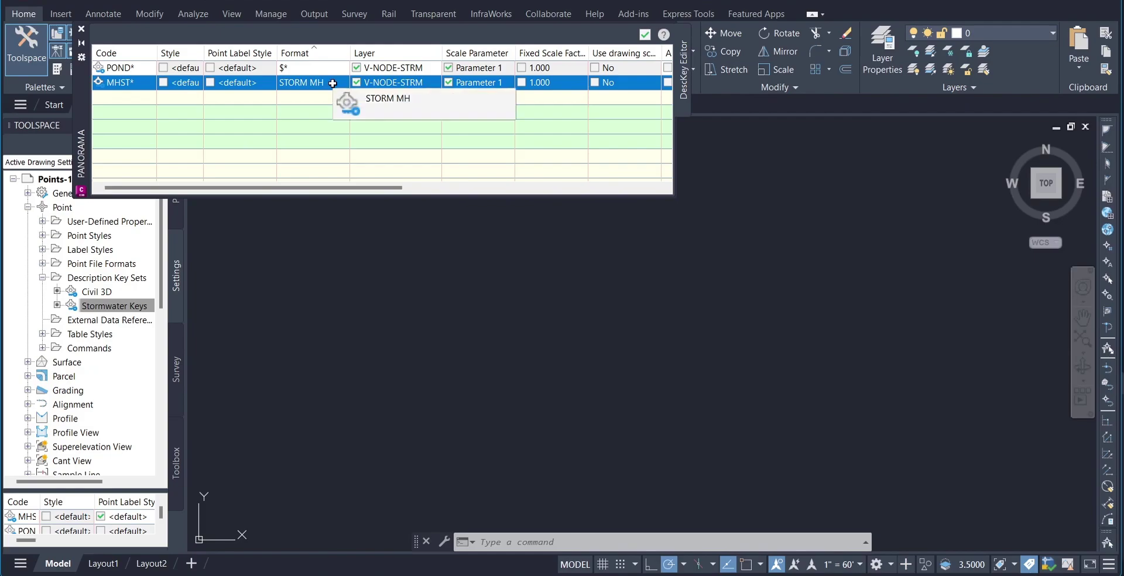
left_click(644, 35)
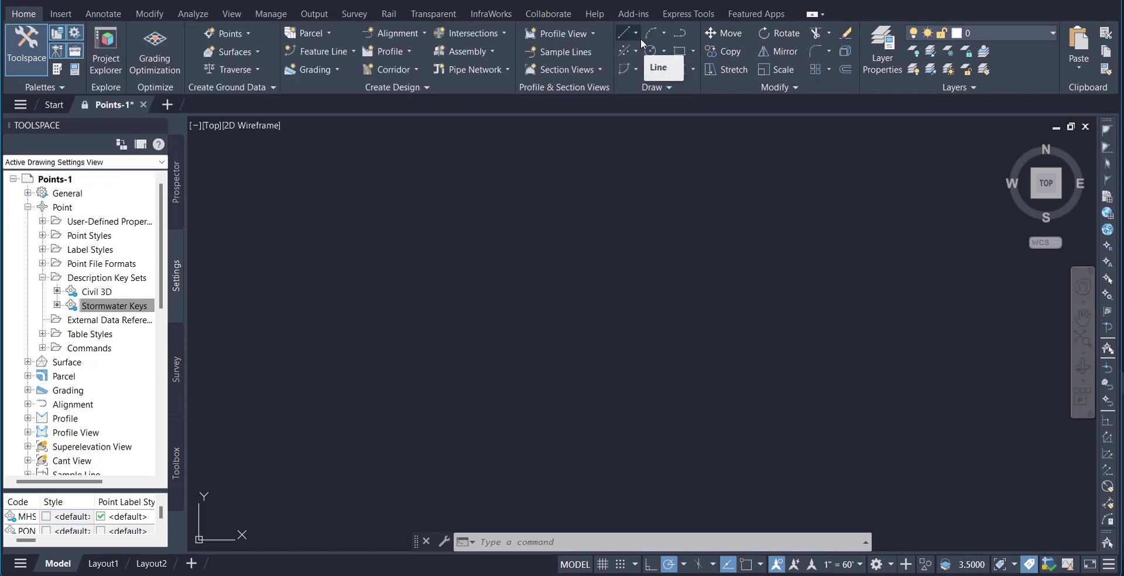
Step: Start a new point group in the Points-1 drawing and name it Detention Pond
left_click(178, 197)
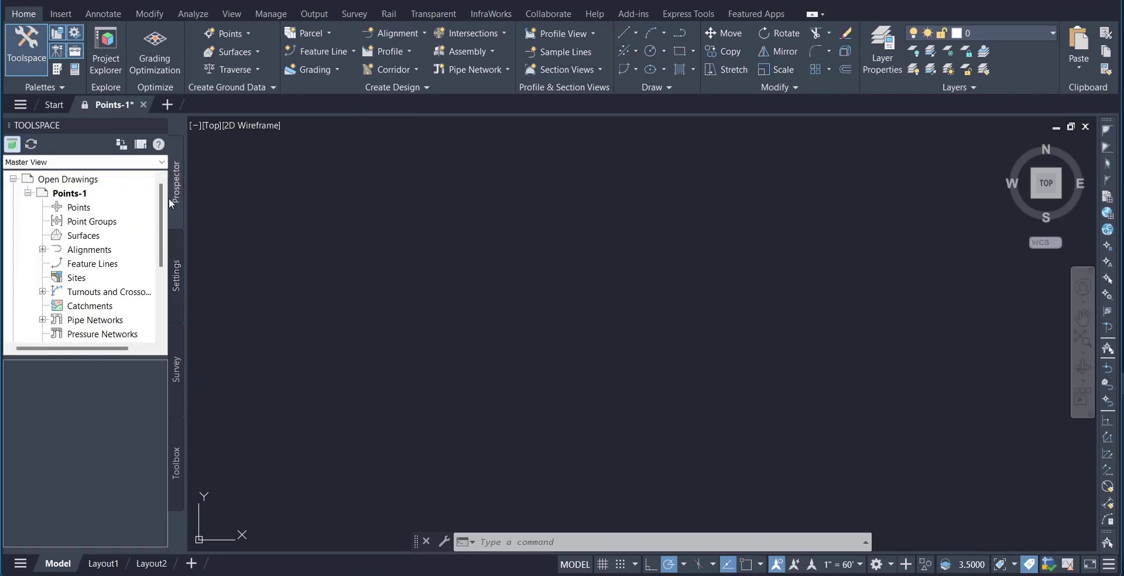
left_click(84, 222)
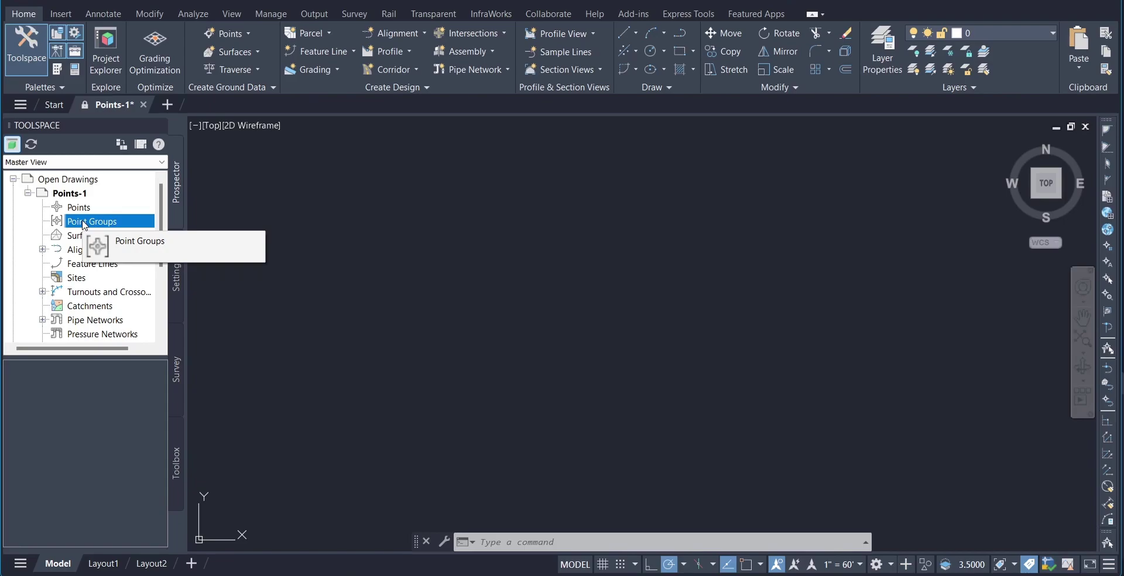
right_click(85, 226)
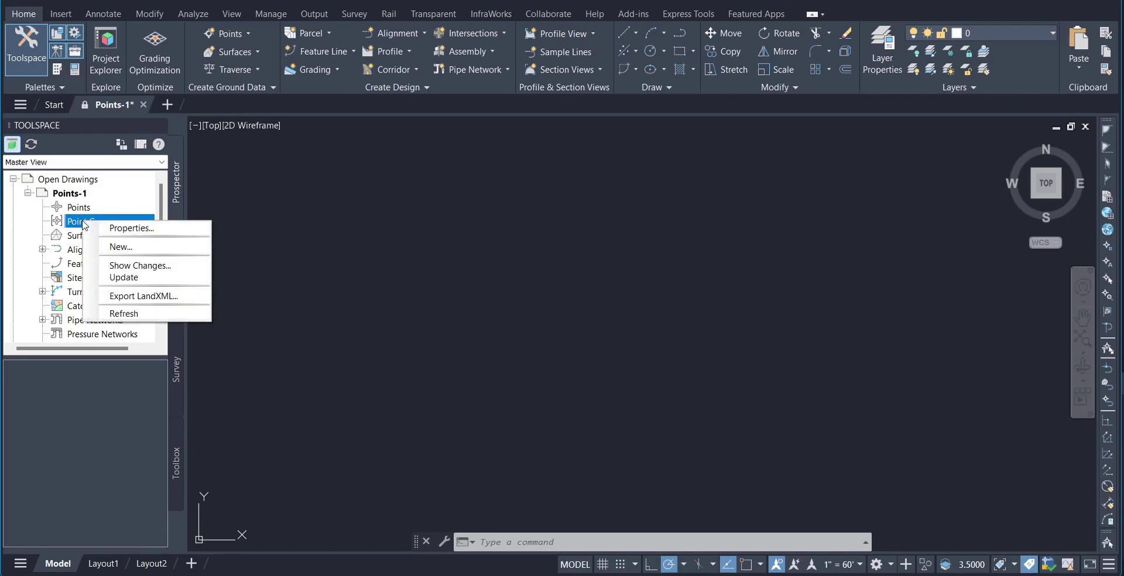
left_click(112, 247)
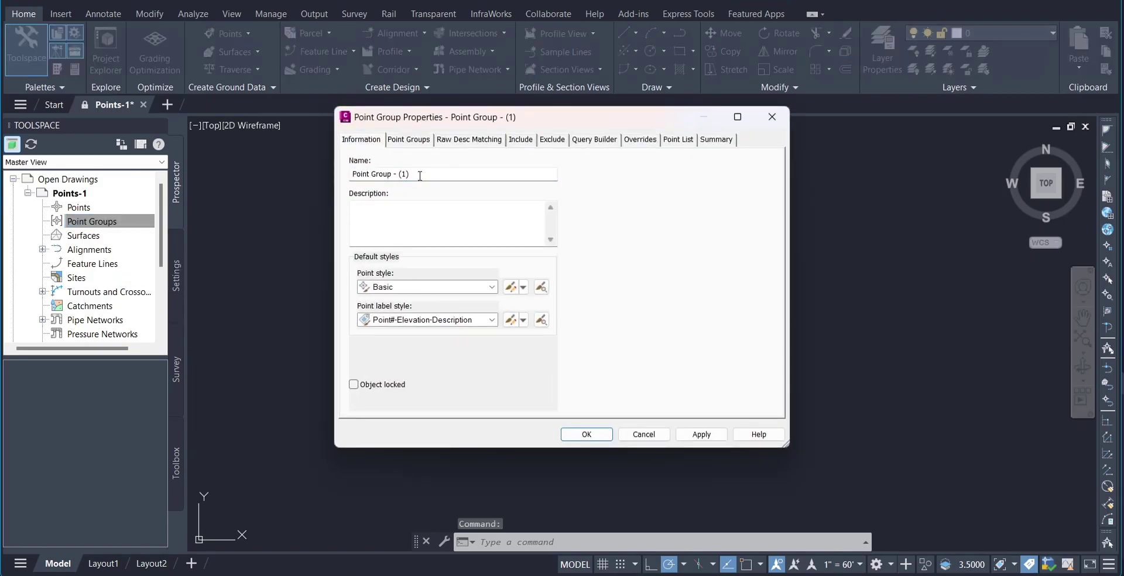
left_click_drag(418, 174, 345, 179)
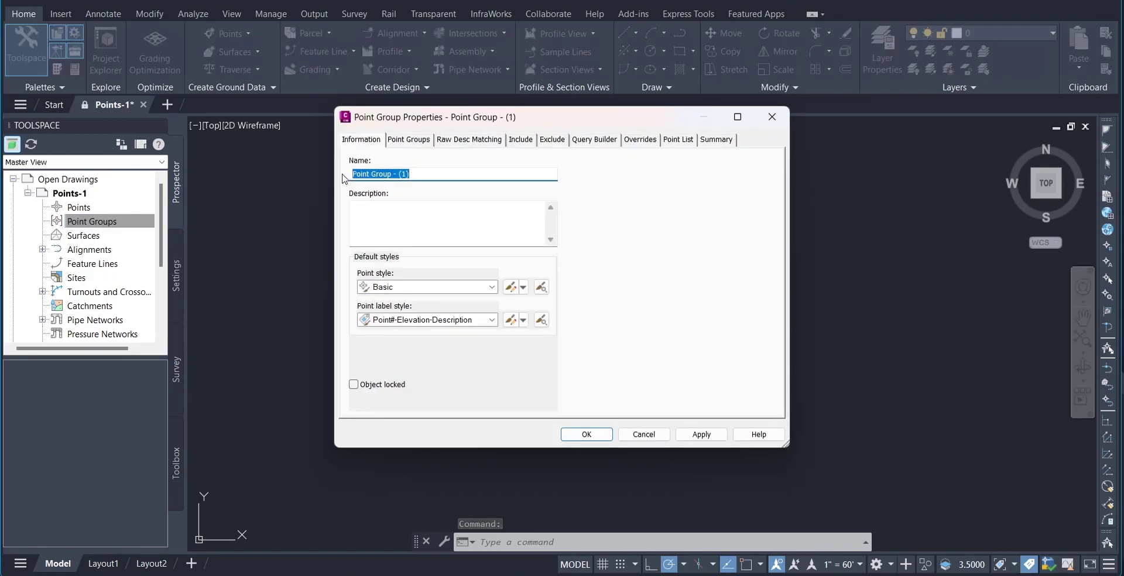
type("Det")
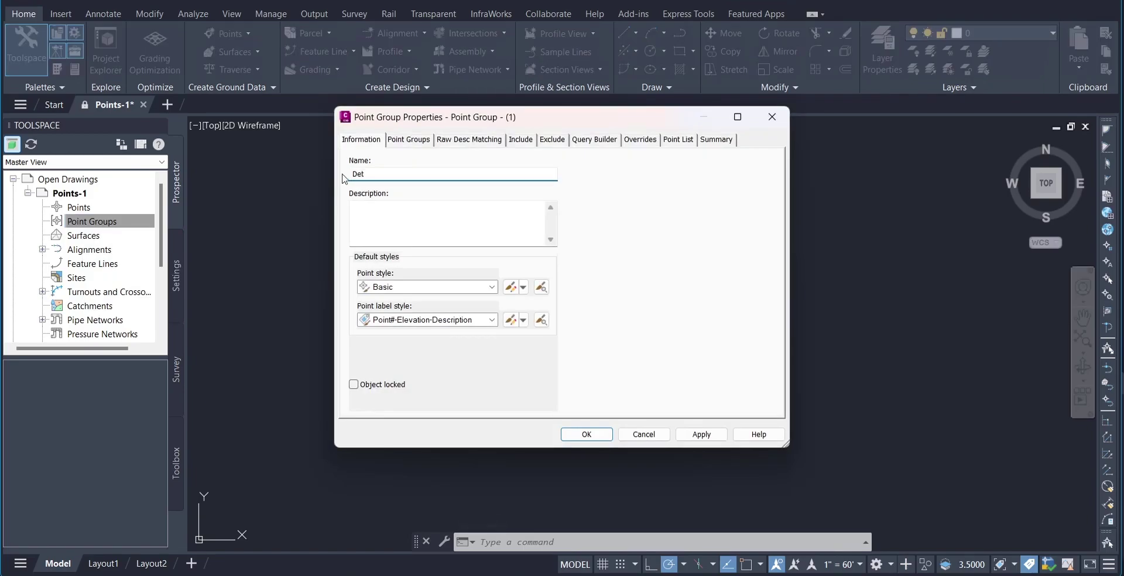
type("ention Pon")
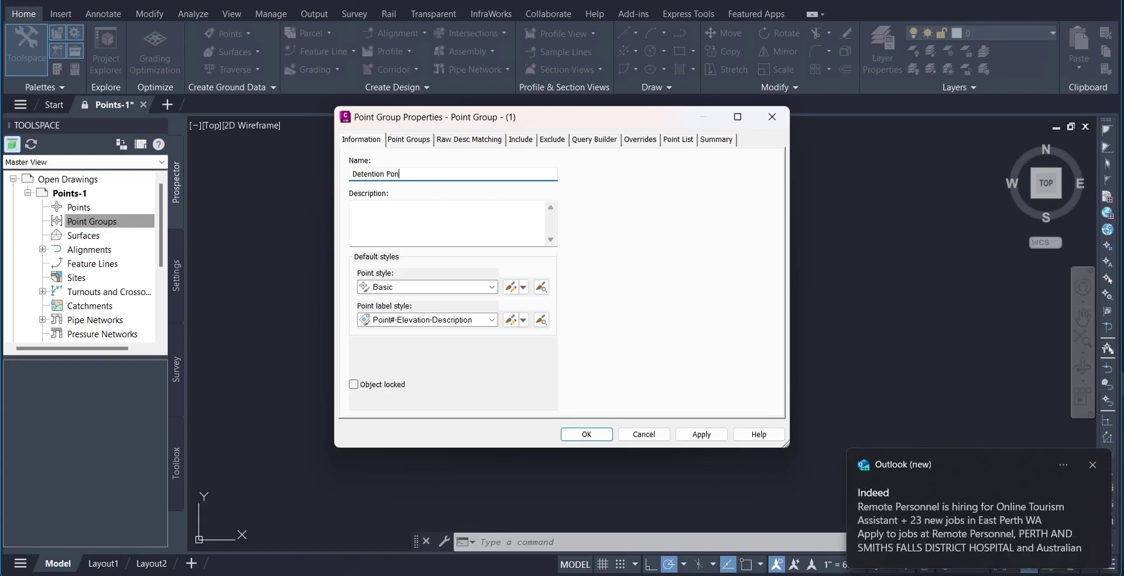
type("d")
left_click(1092, 465)
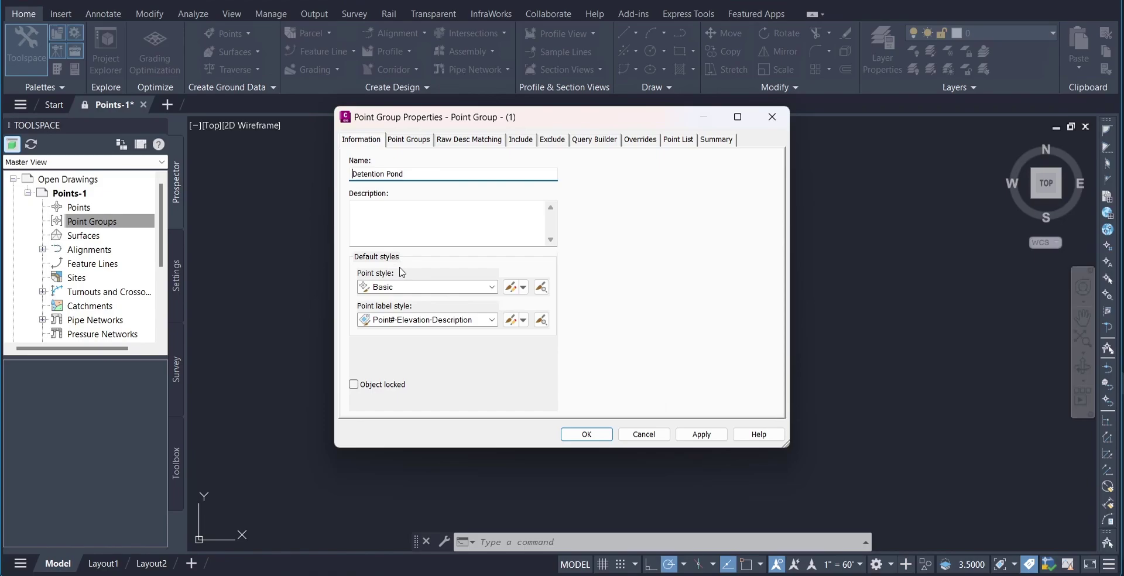
Step: Make the Detention Pond group match the raw description POND* and finish creating the group
left_click(471, 139)
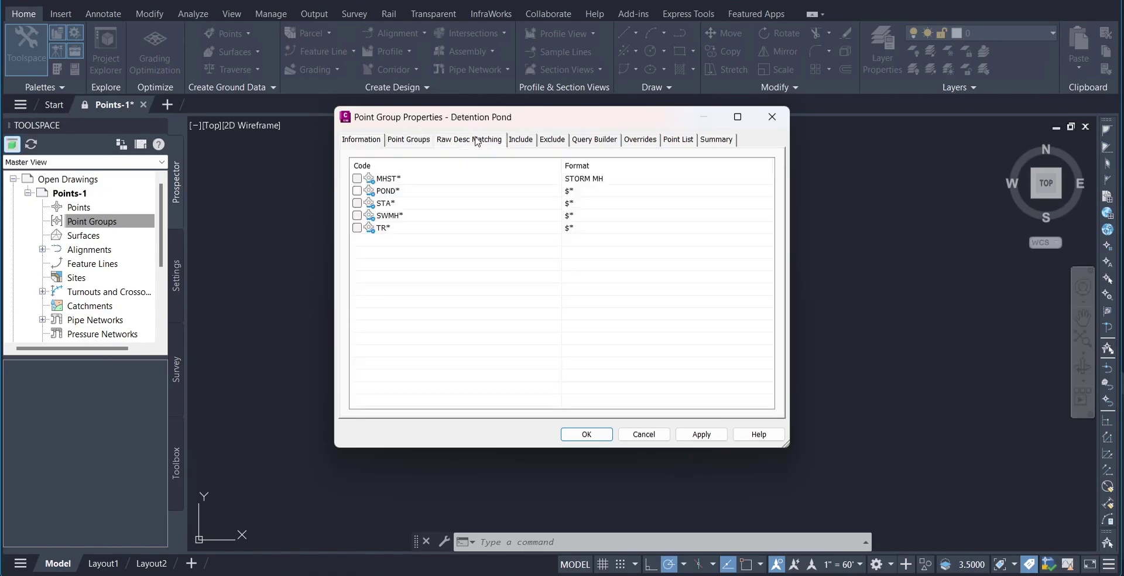
left_click(357, 192)
left_click(702, 436)
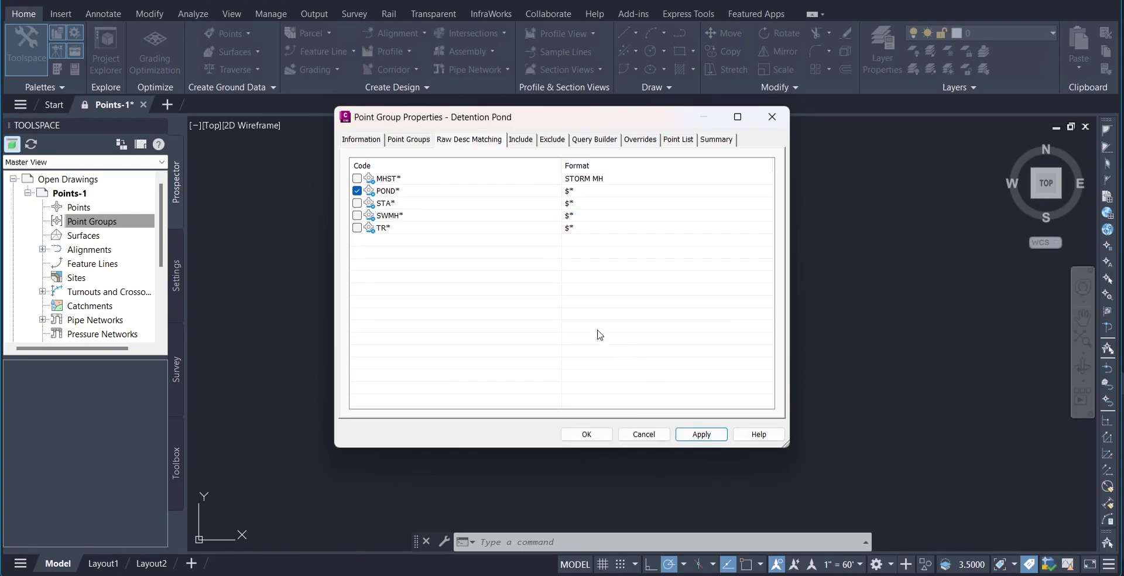
left_click(363, 140)
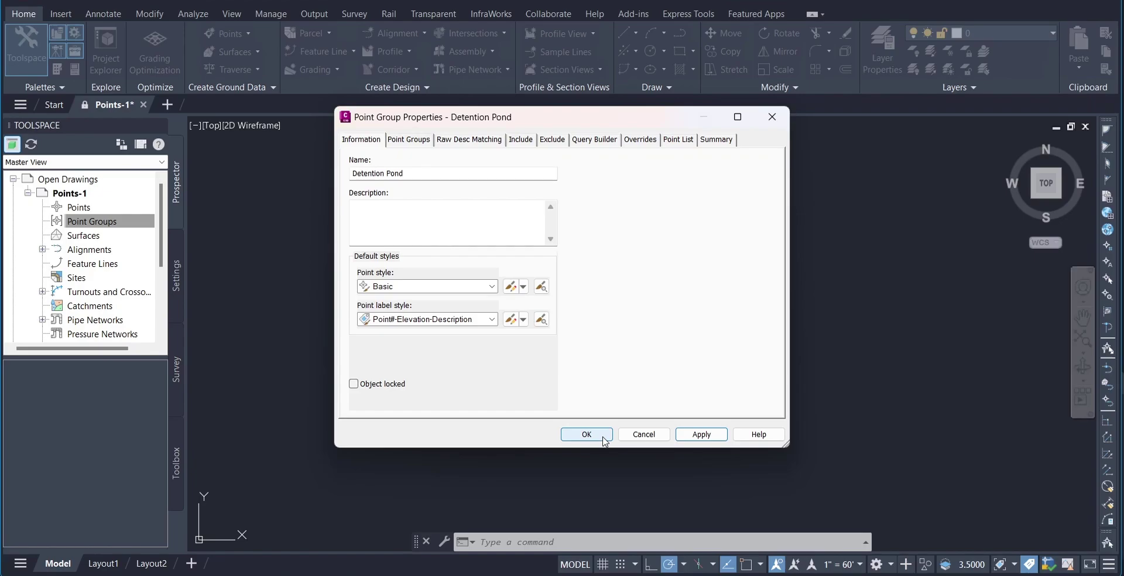
left_click(587, 435)
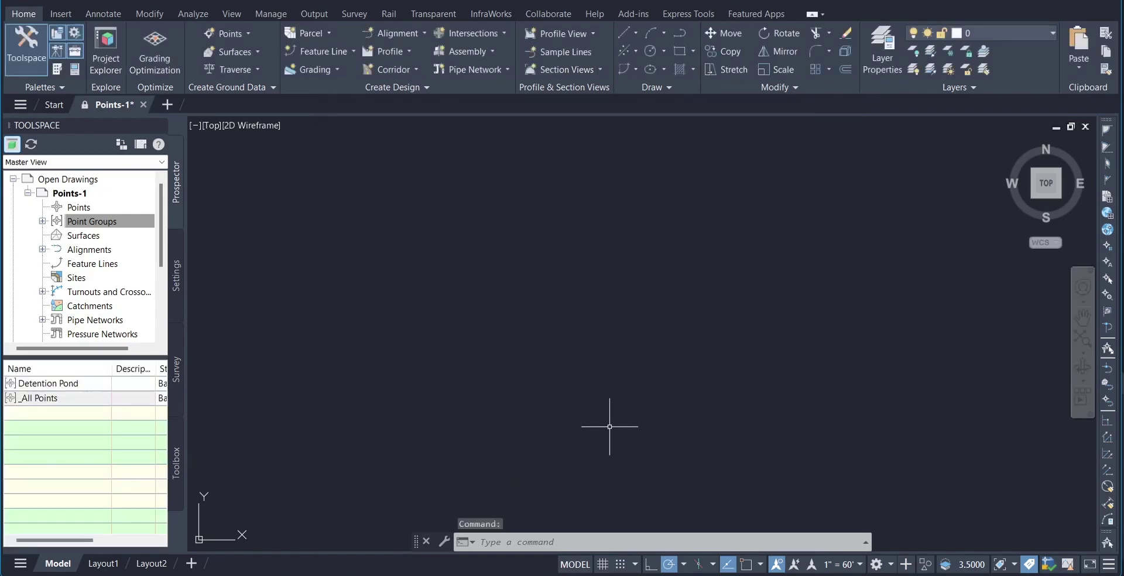
Step: Start a second new point group and name it Storm Manholes
left_click(95, 223)
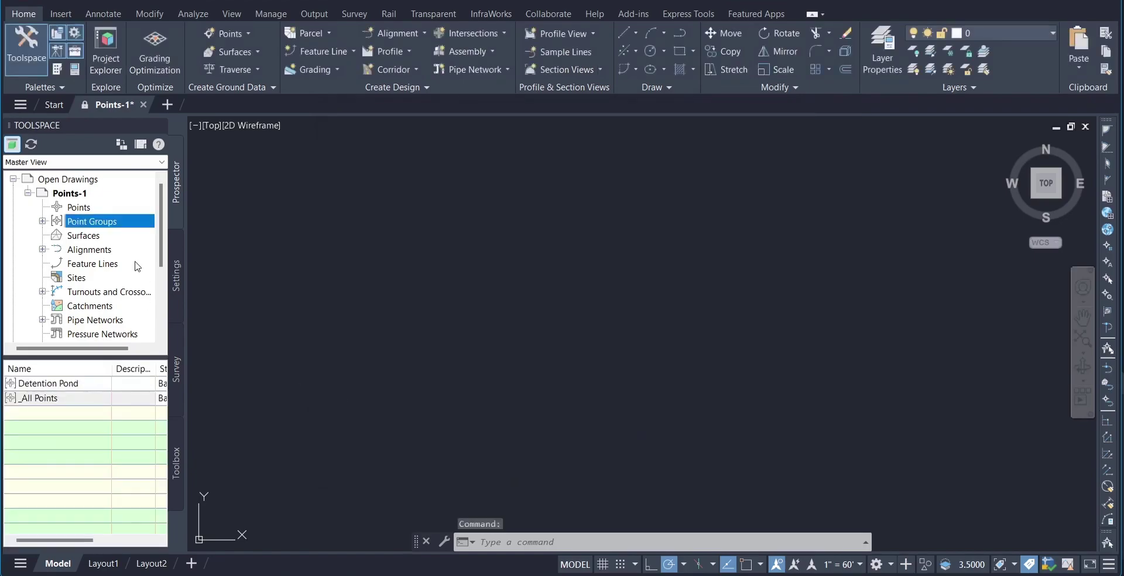
right_click(97, 227)
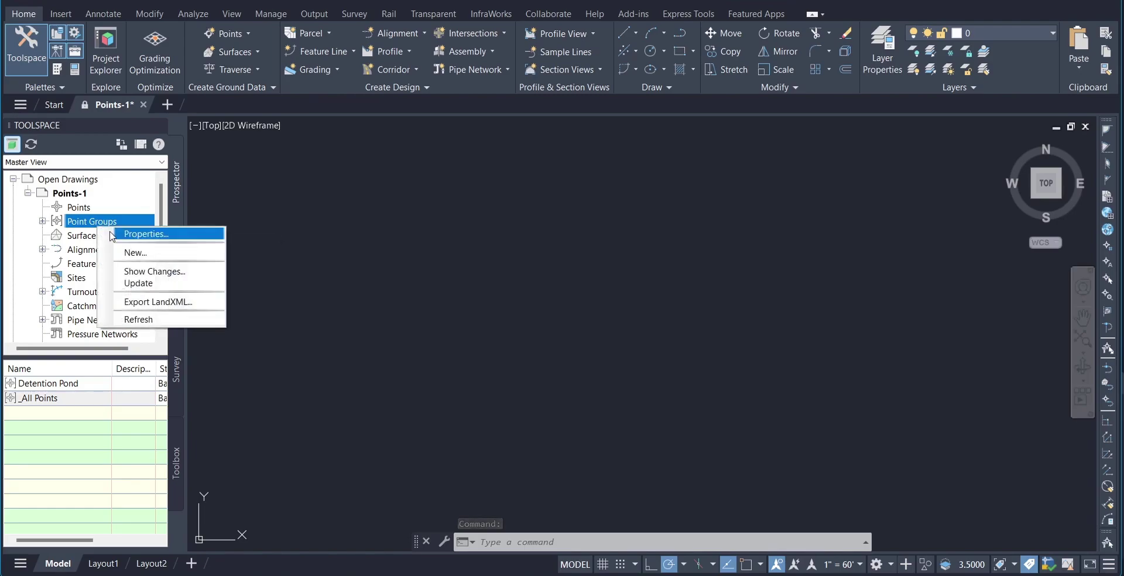
left_click(140, 254)
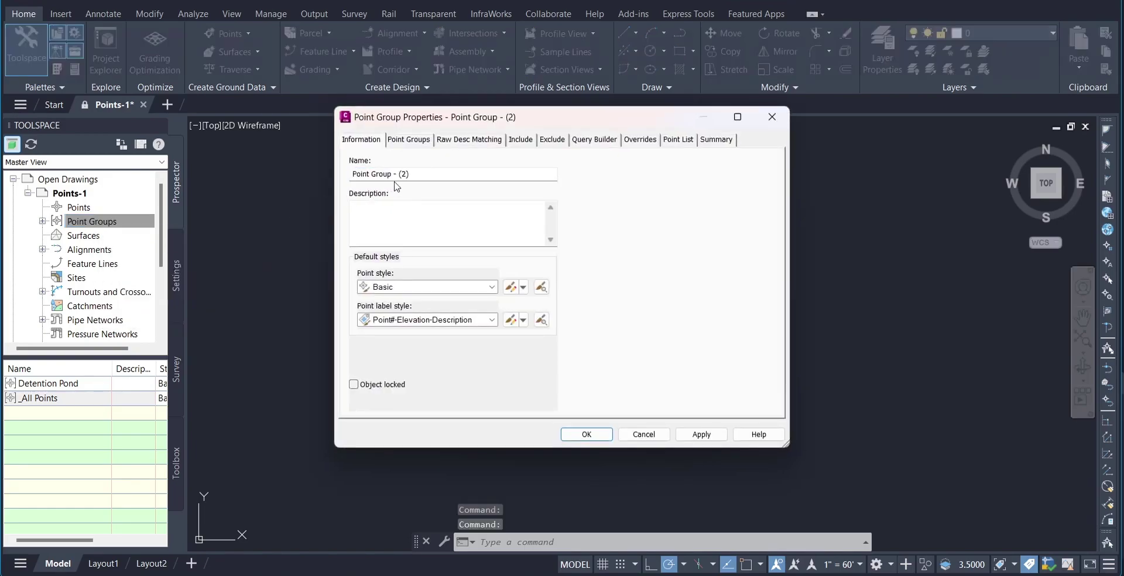
left_click(416, 176)
left_click_drag(417, 176, 352, 175)
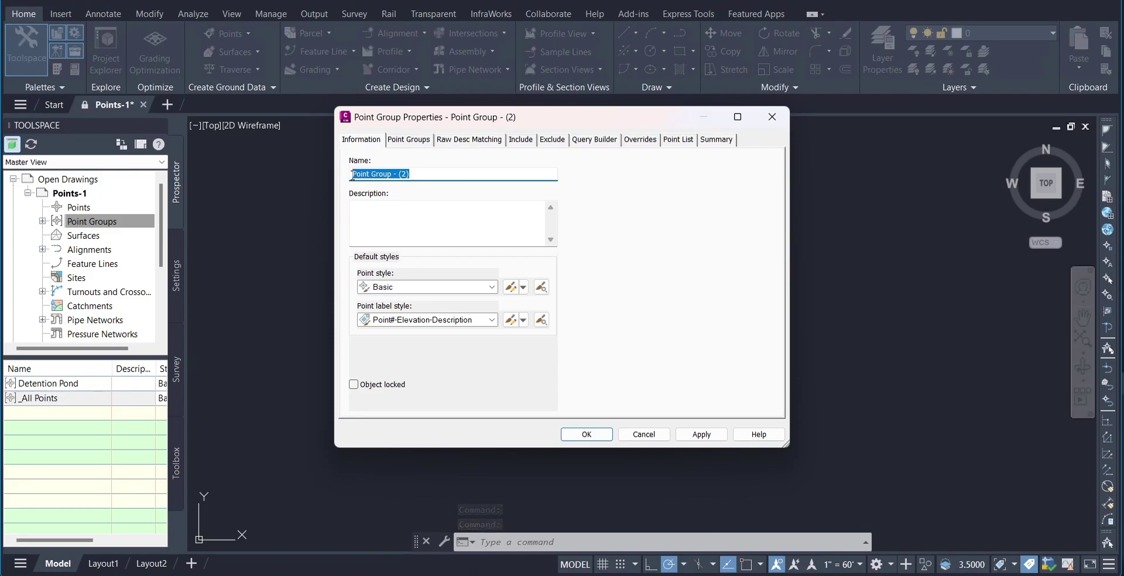
type("Storm ")
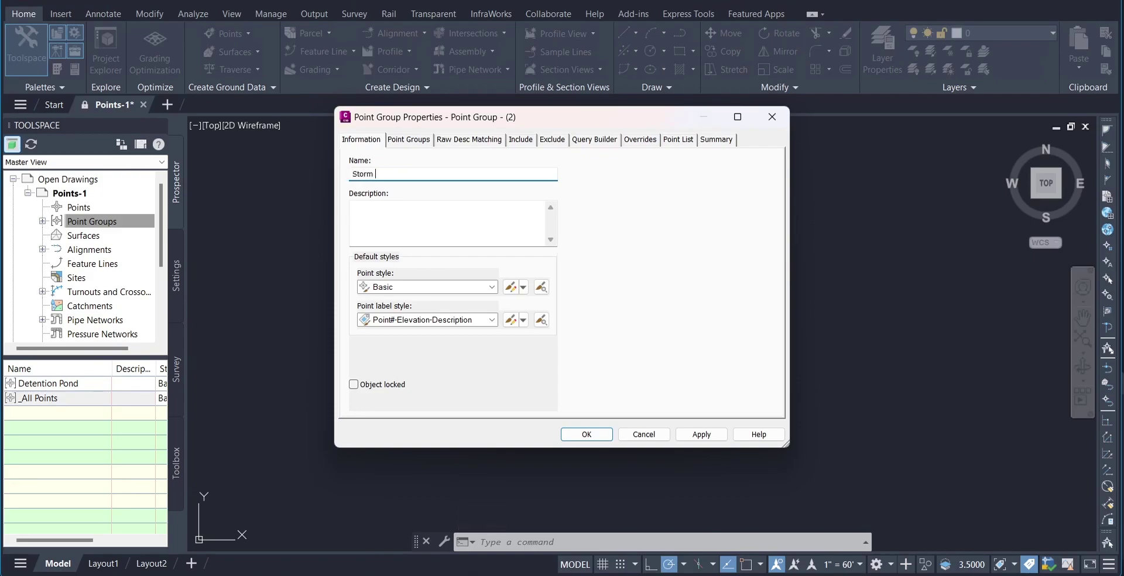
type("Manholes")
Step: Make the Storm Manholes group match the raw description MHST* and finish creating the group
left_click(465, 139)
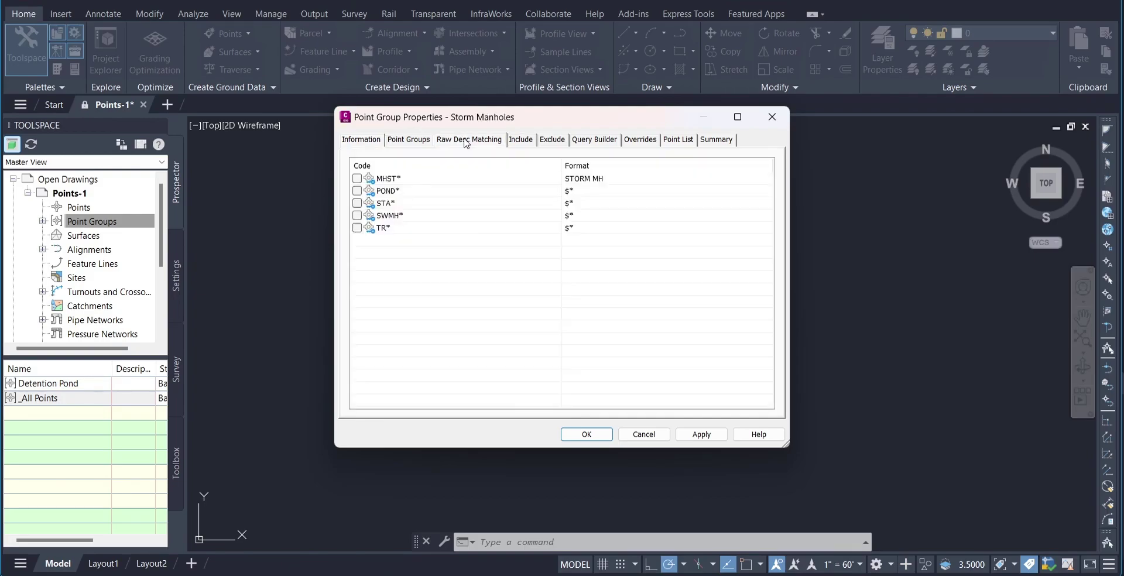
left_click(357, 179)
left_click(597, 437)
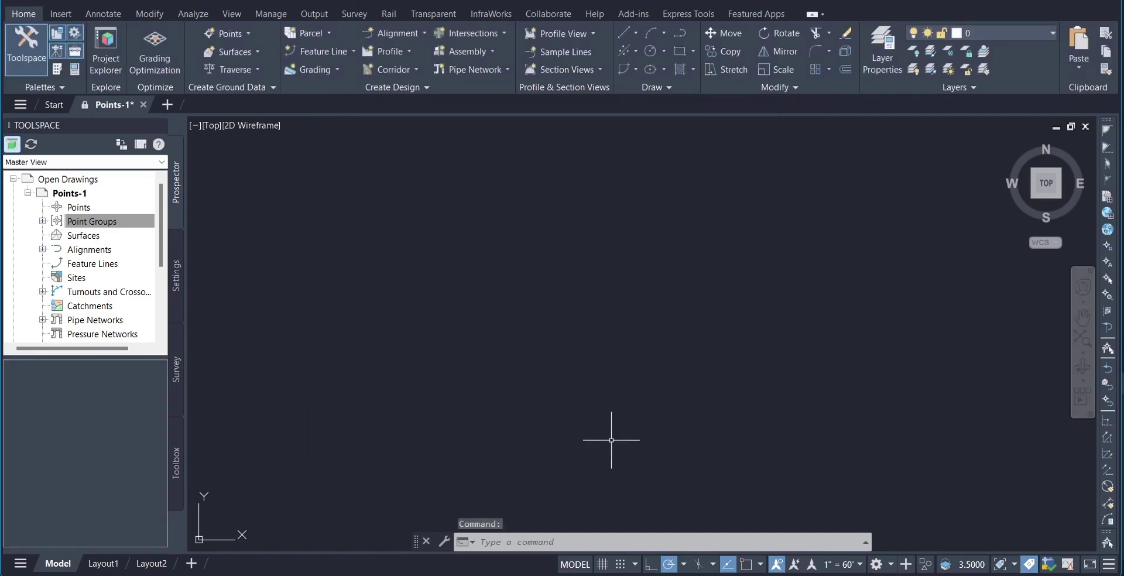
Step: Expand the drawing's point groups and open the properties of the _All Points group
left_click(42, 221)
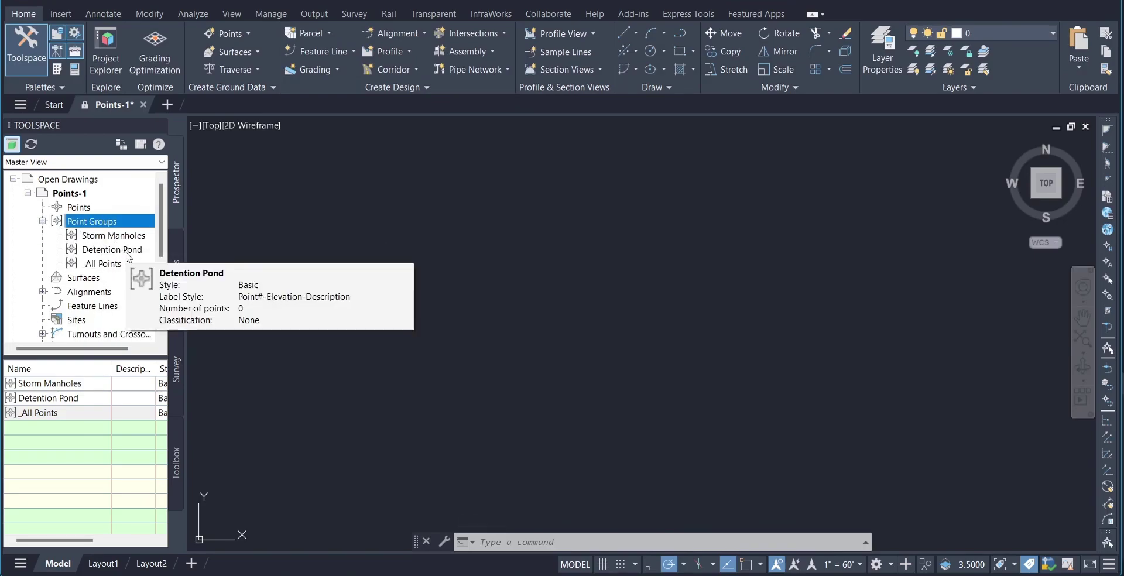
mouse_move(126, 256)
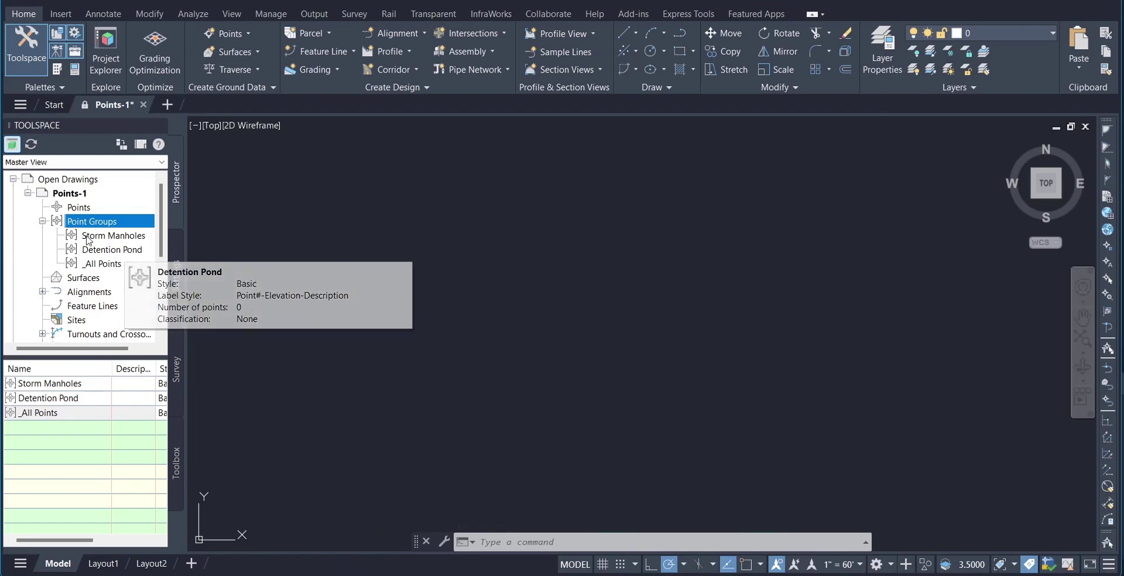
mouse_move(88, 238)
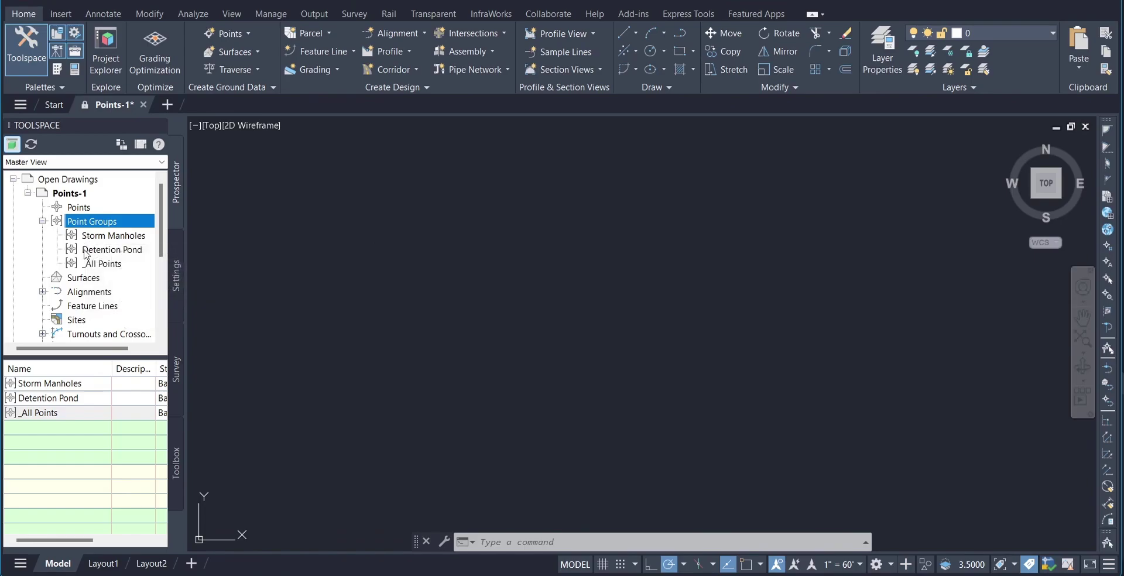
left_click(98, 267)
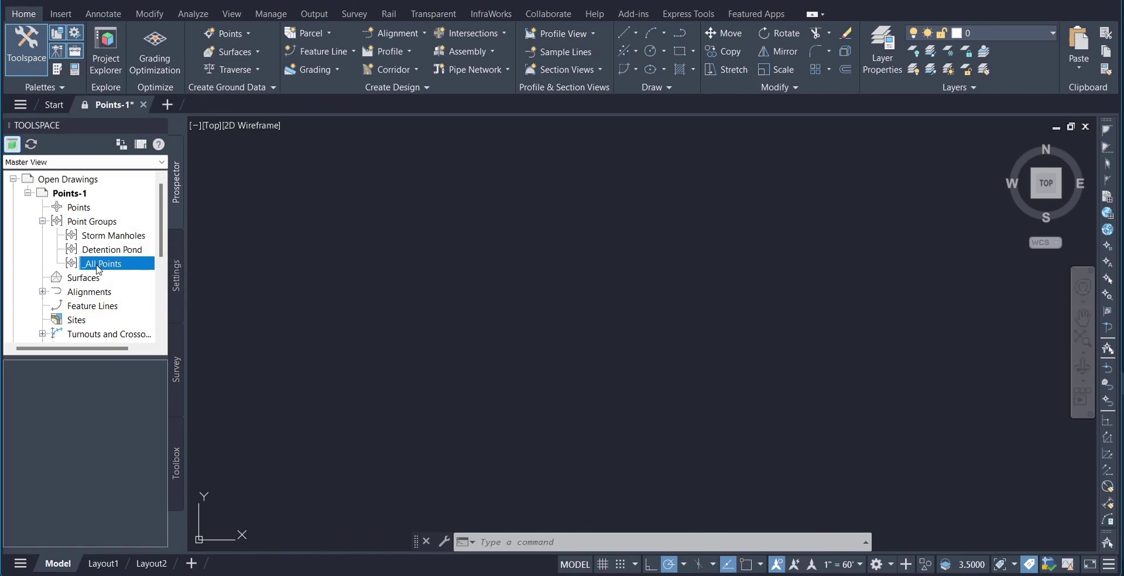
mouse_move(99, 269)
right_click(113, 268)
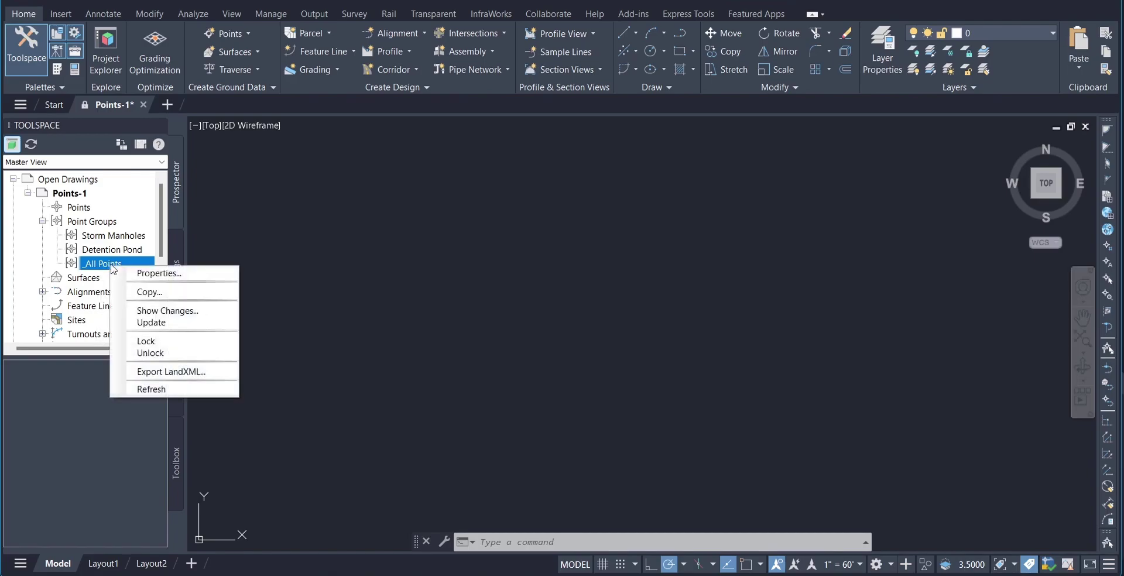
left_click(159, 277)
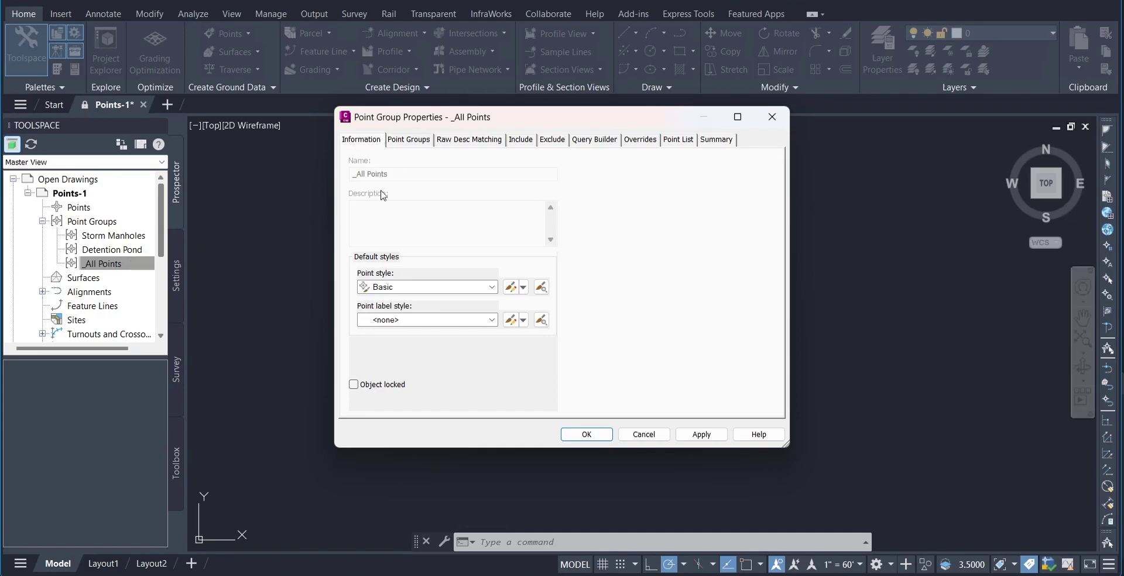
Step: Set the _All Points group's point label style to Standard and confirm its properties
left_click(424, 321)
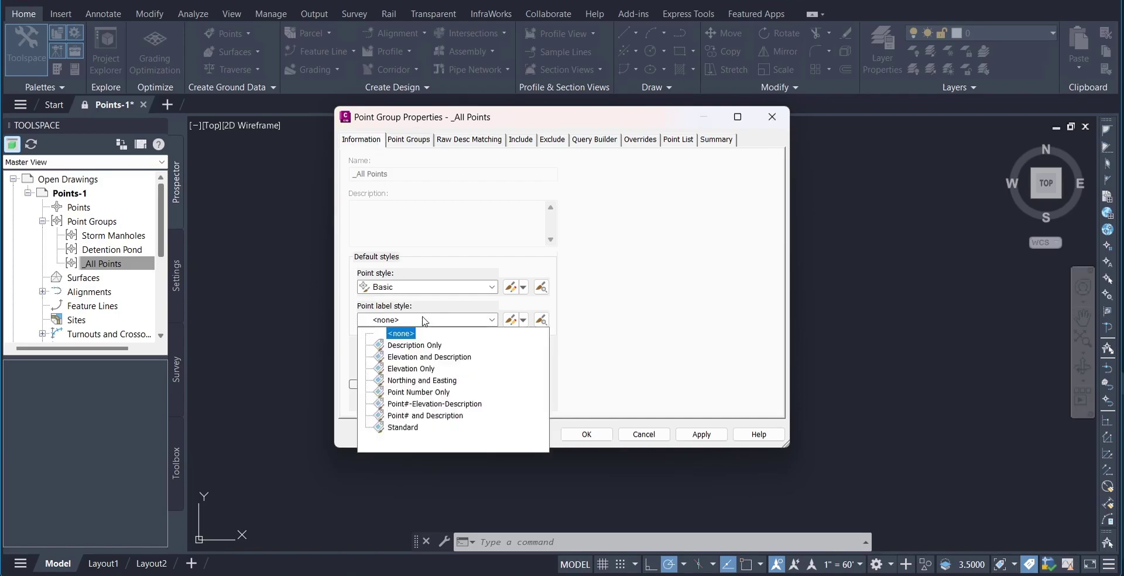
left_click(404, 428)
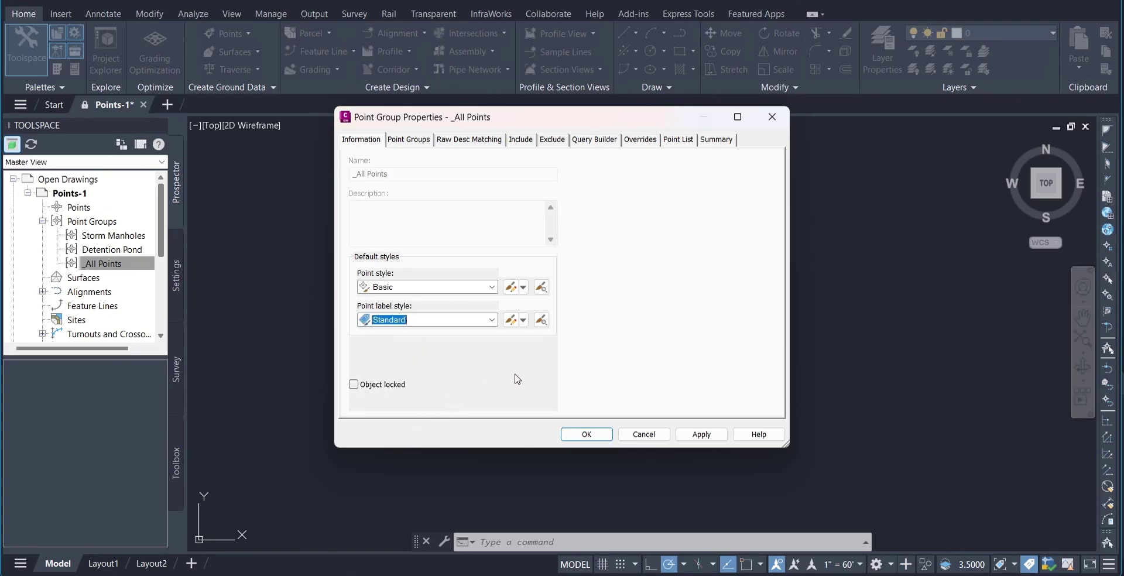
left_click(597, 434)
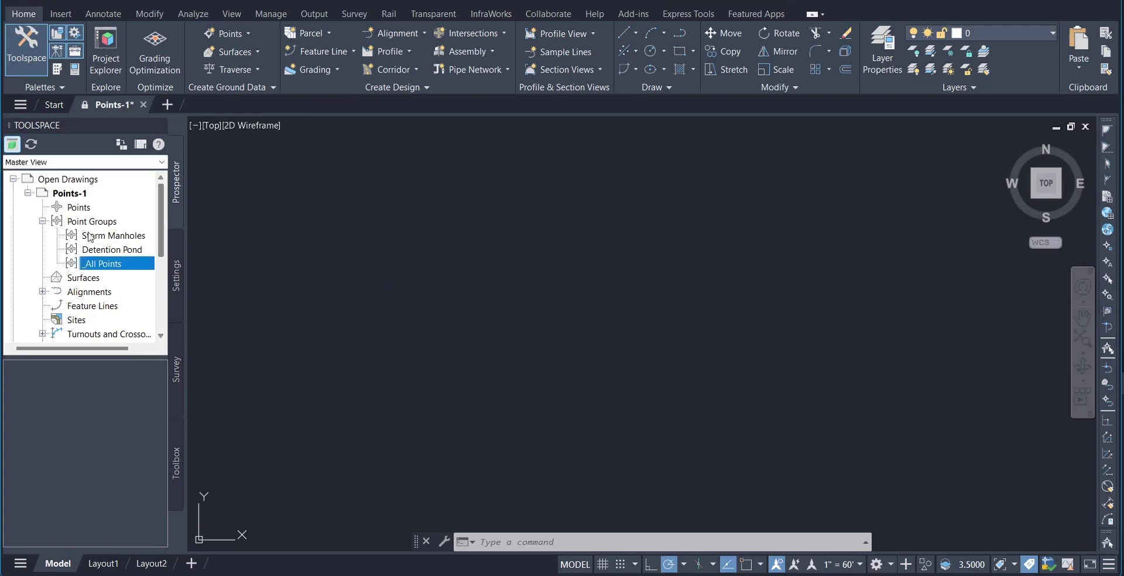
Step: Collapse the point groups, enlarge the tree area and open the Create Points tools with their parameters displayed
left_click(42, 221)
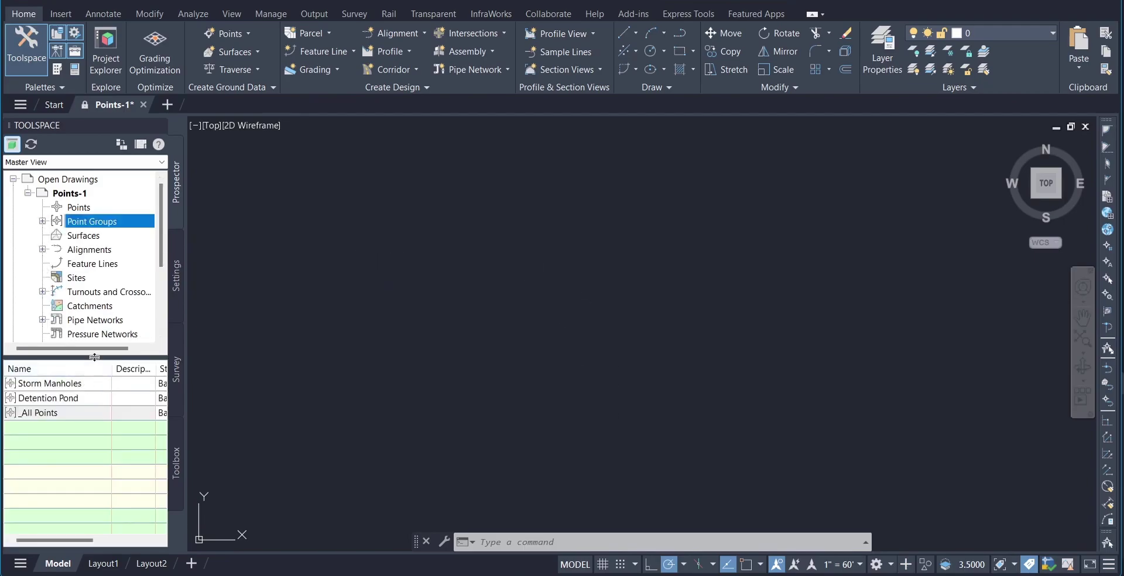
left_click_drag(97, 409, 96, 427)
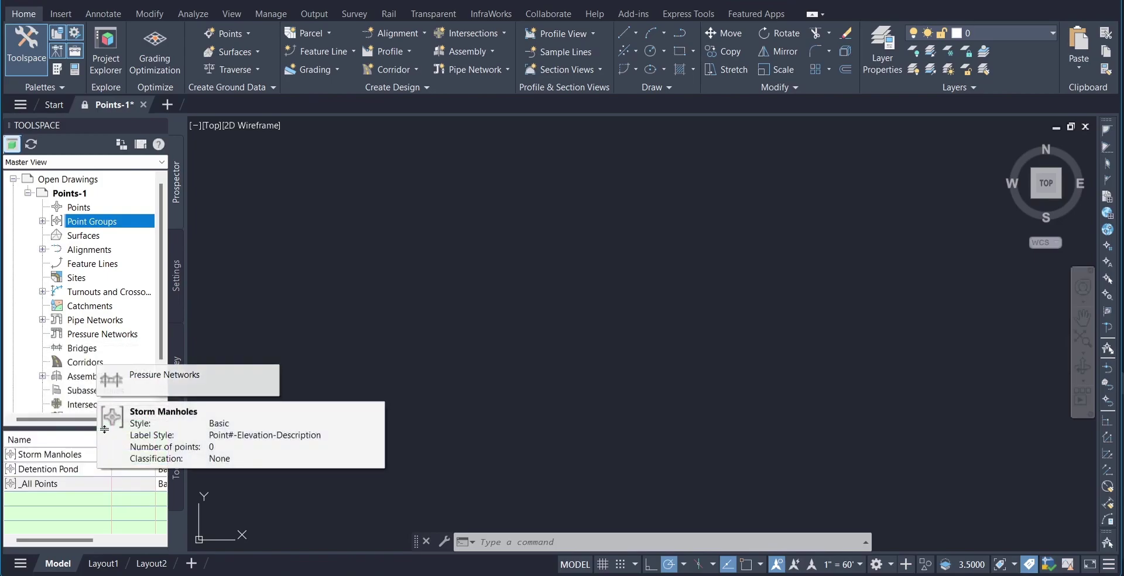
left_click(79, 208)
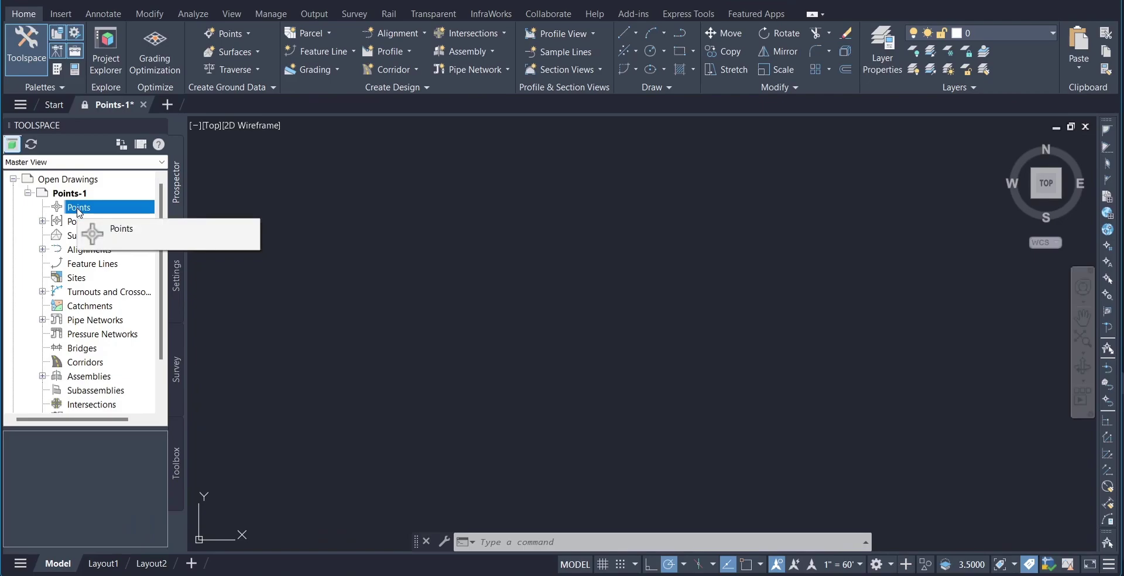
right_click(79, 210)
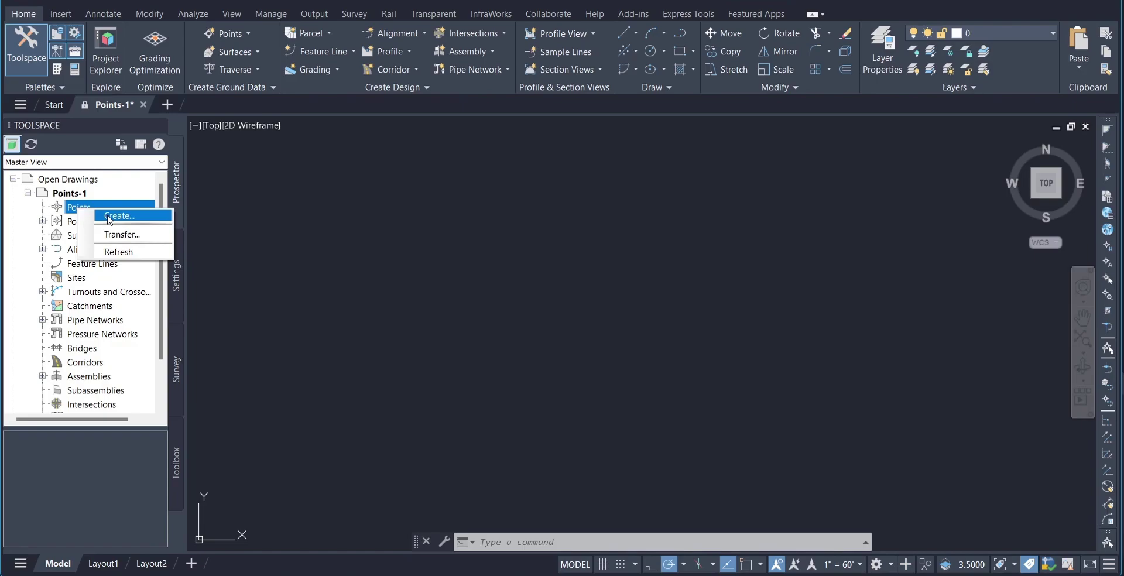
left_click(108, 216)
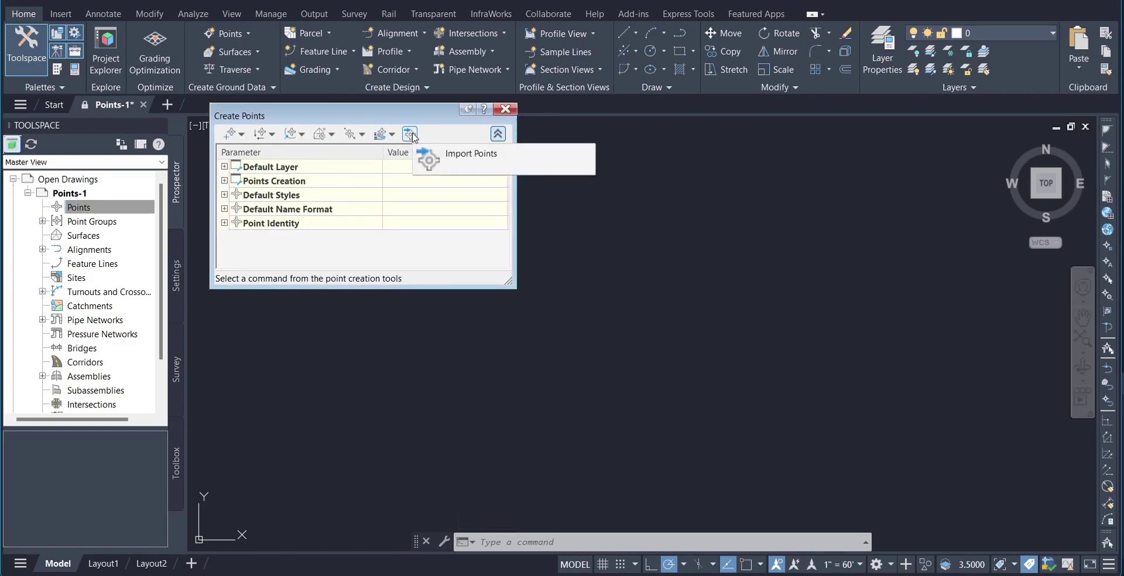
left_click(498, 134)
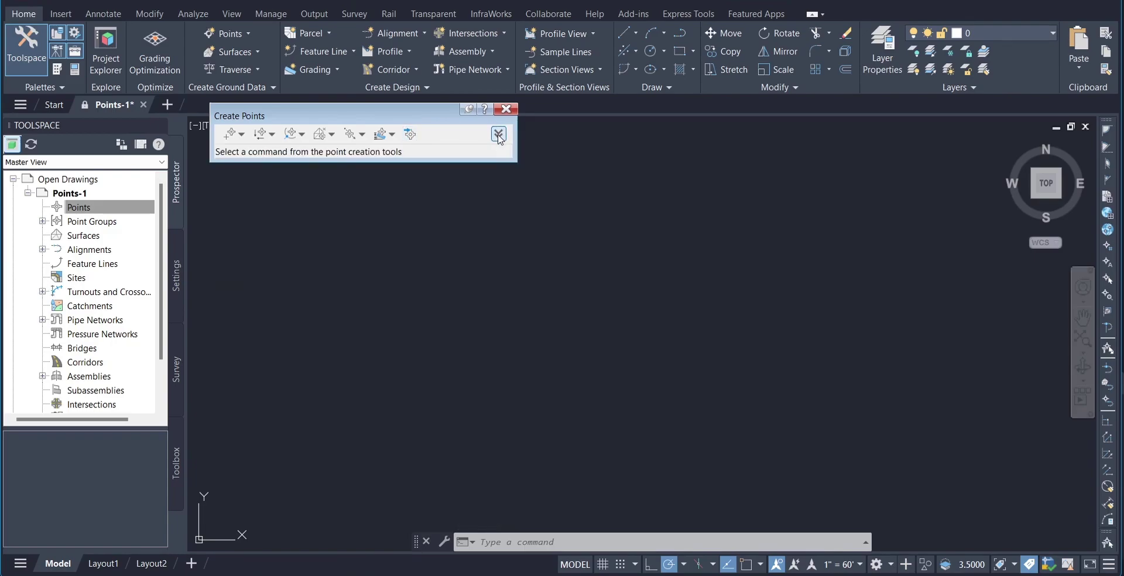
left_click(498, 134)
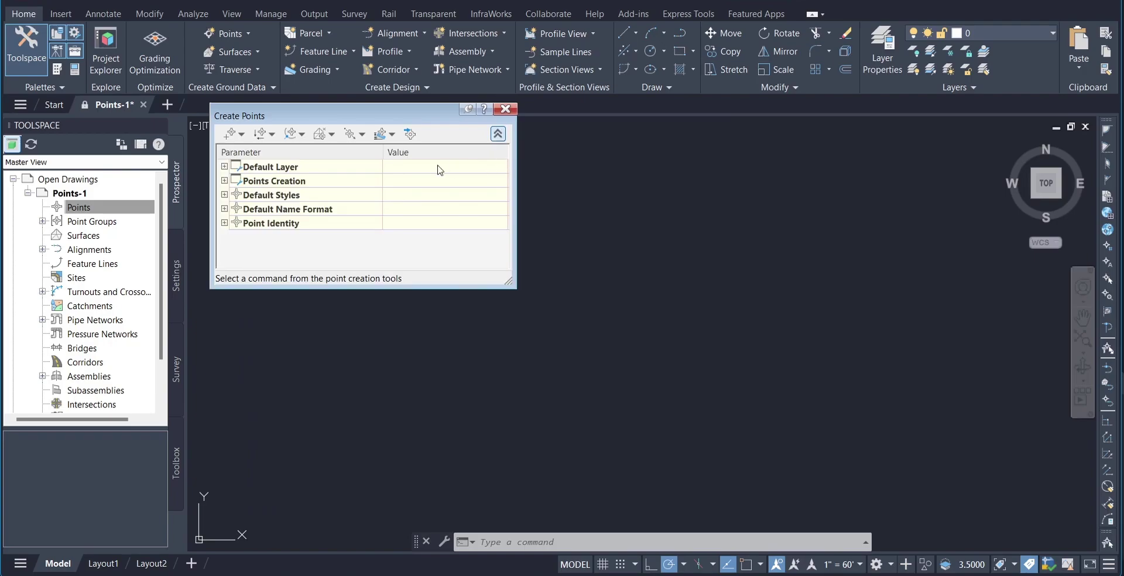
Step: Set the default layer for new points to V-NODE
left_click(224, 167)
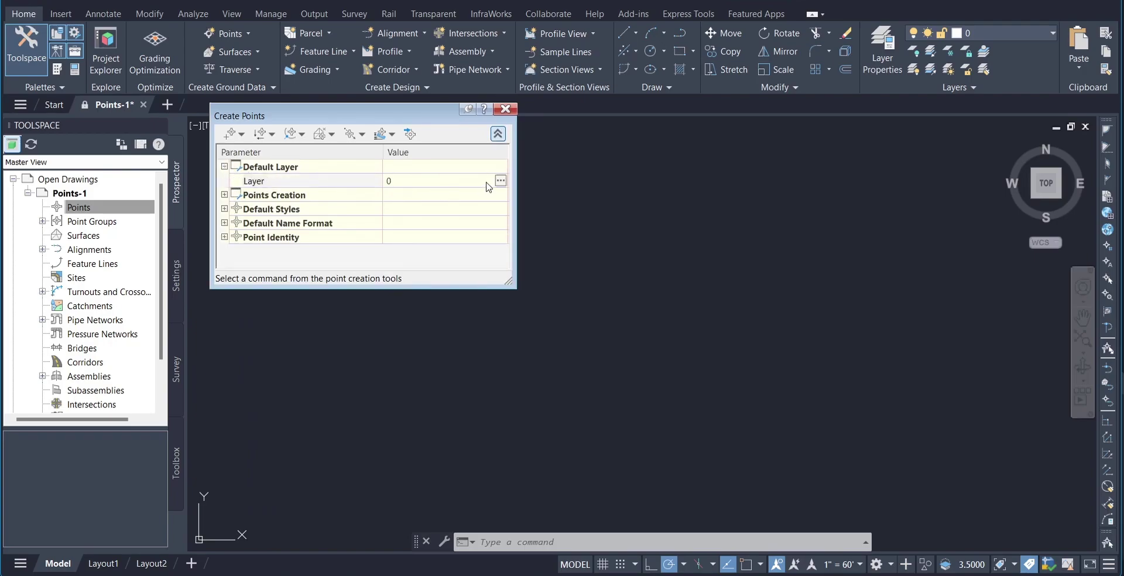
left_click(501, 181)
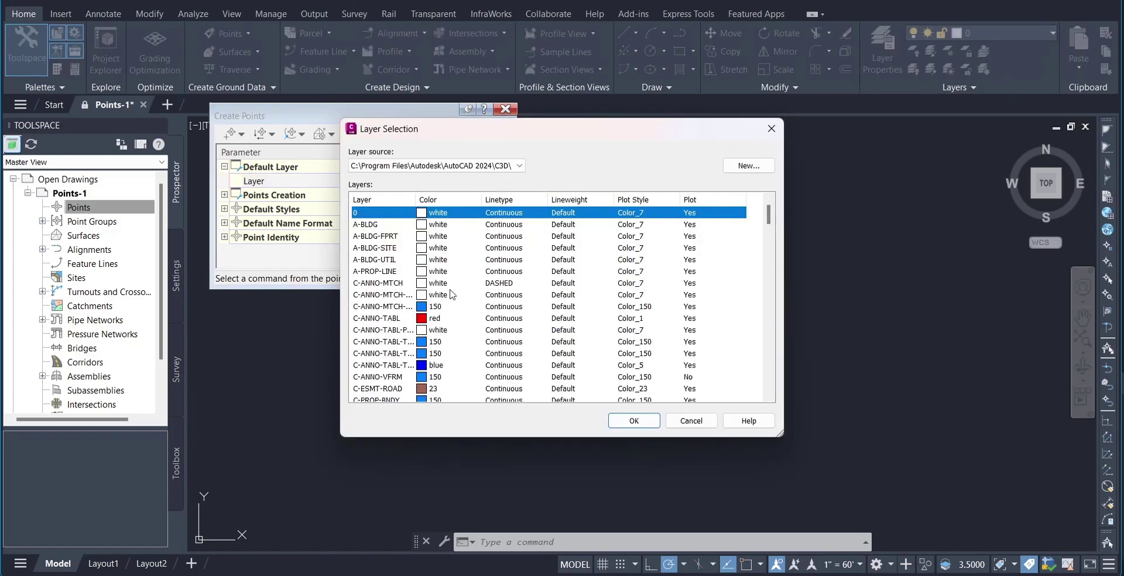
key("v")
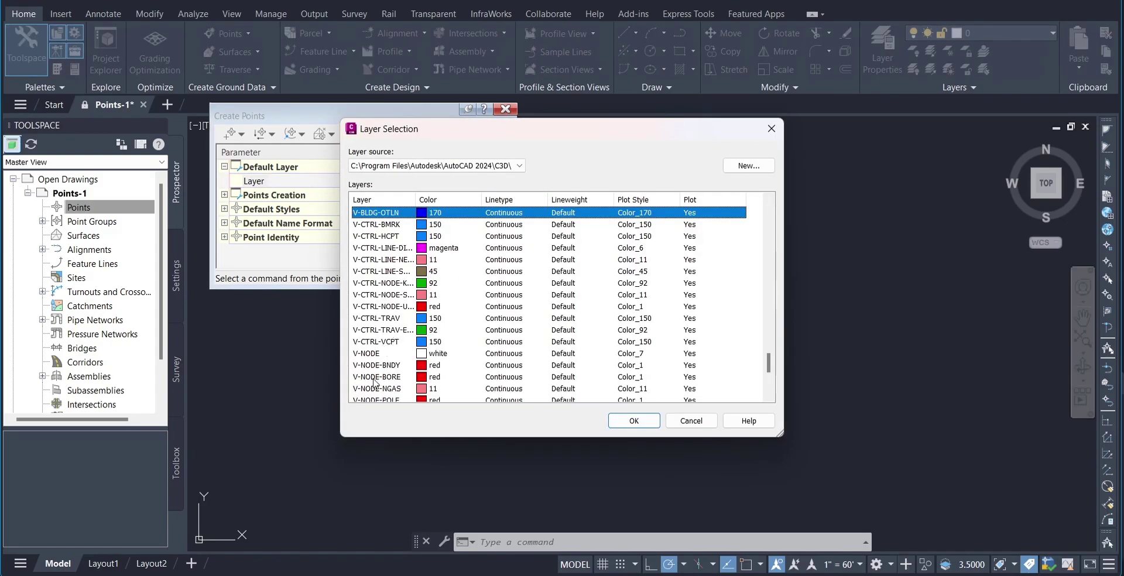
left_click(379, 354)
left_click(633, 421)
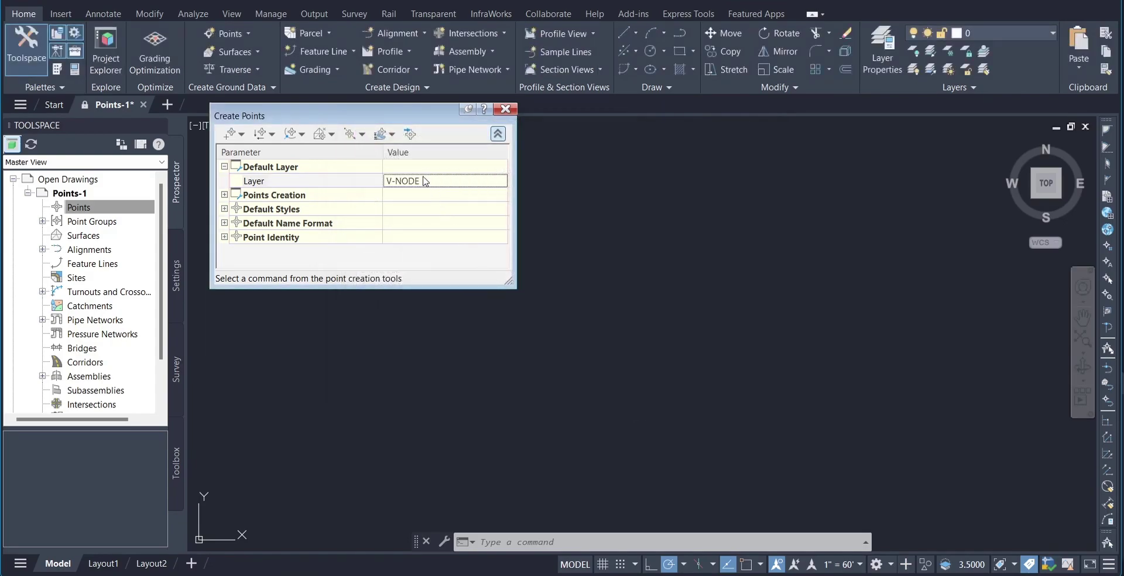
Step: Import the points.mdb file from the Civil Tutorials folder using the External Project Point Data format
left_click(409, 139)
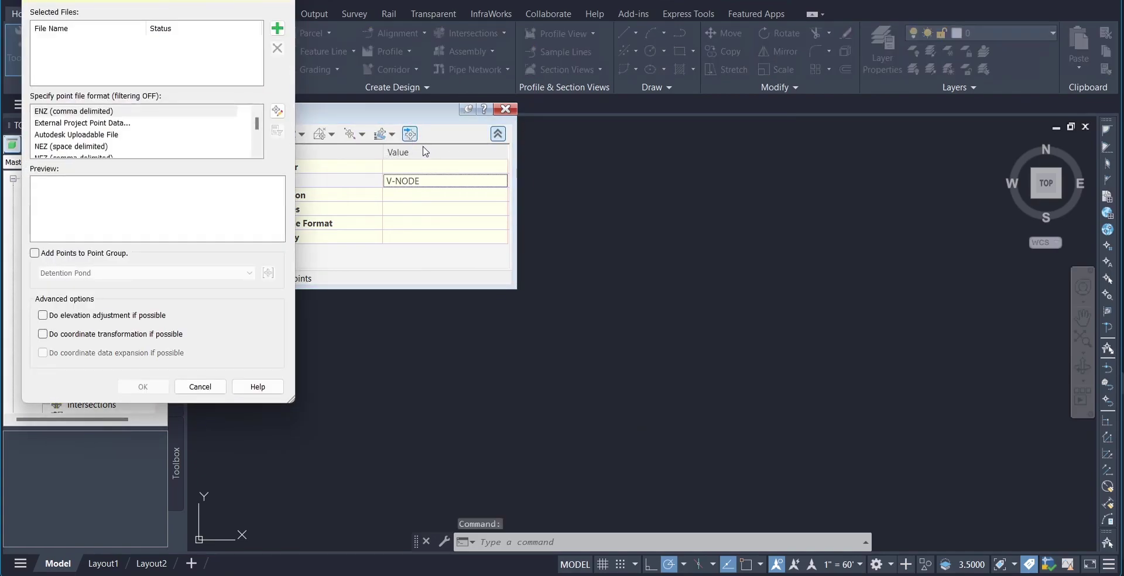
left_click_drag(109, 3, 208, 50)
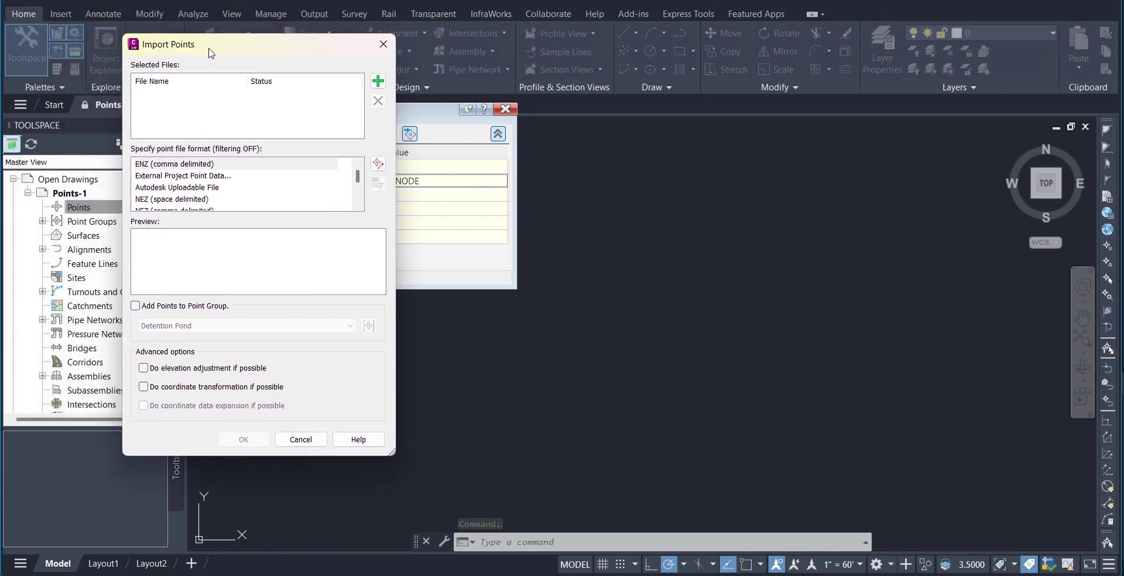
left_click(188, 179)
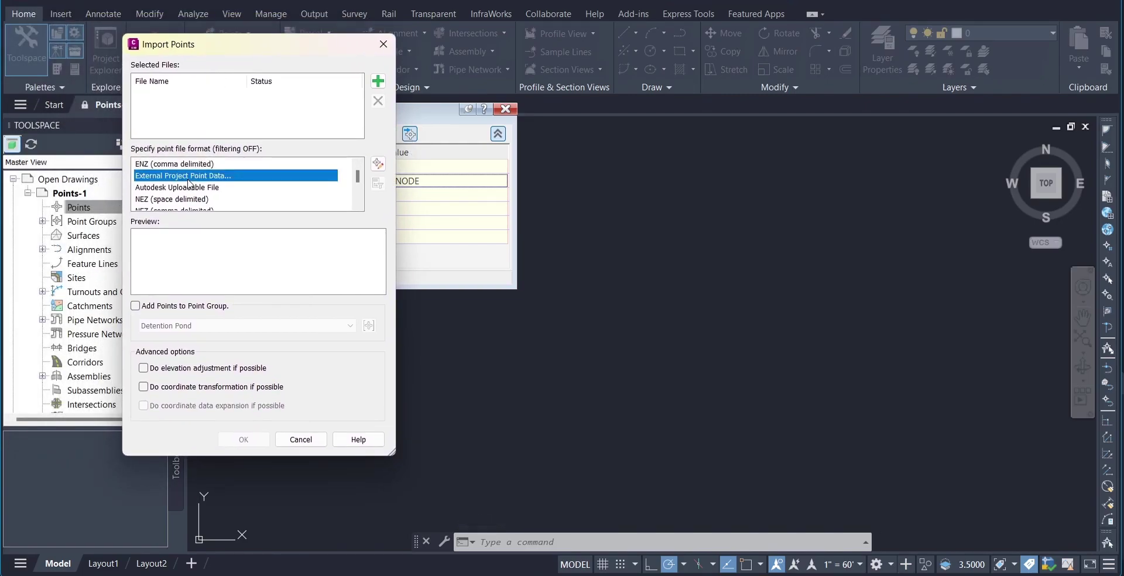
left_click(378, 81)
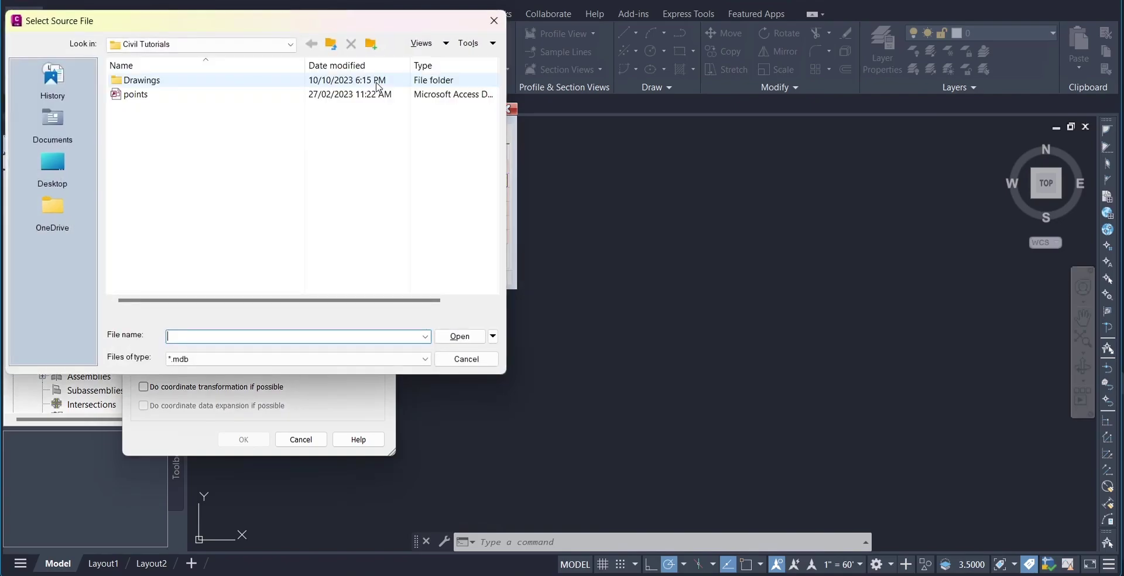
left_click(162, 97)
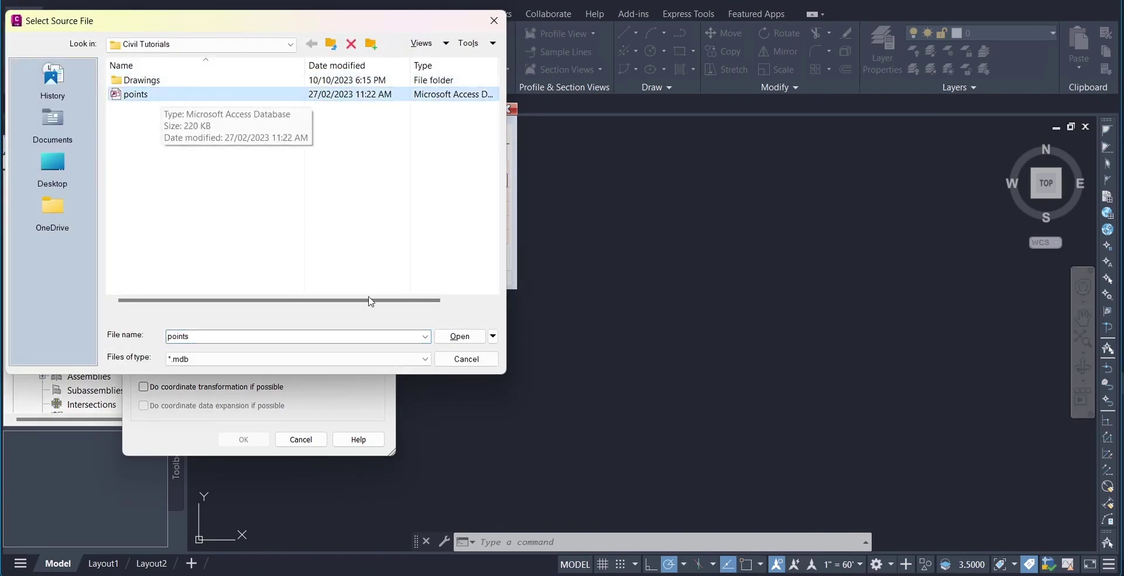
left_click(460, 337)
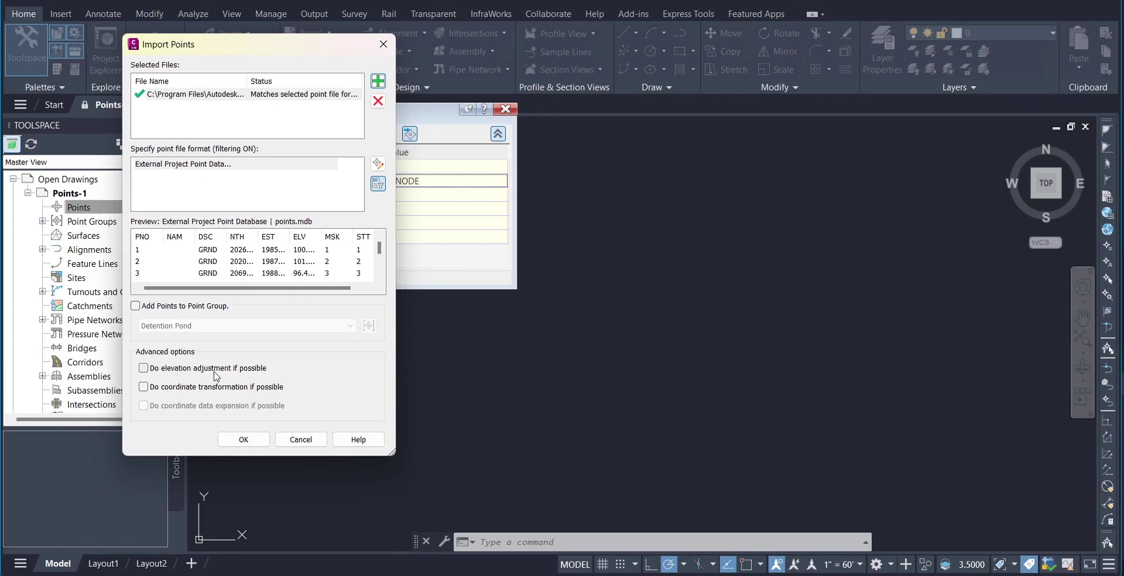
left_click(242, 439)
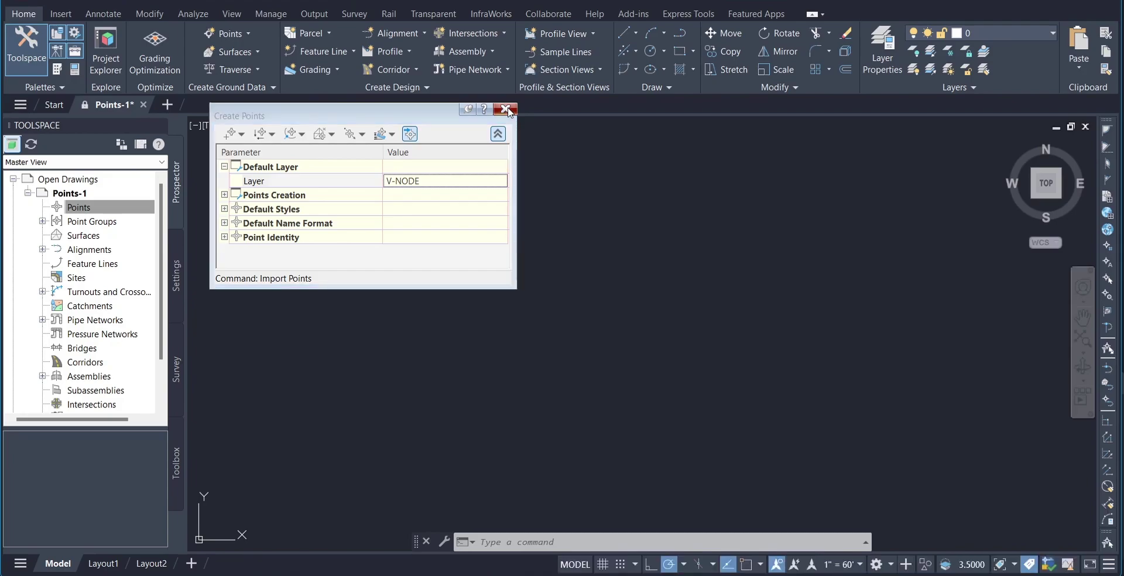
Step: Close the Create Points tools and zoom the drawing to its extents
left_click(578, 307)
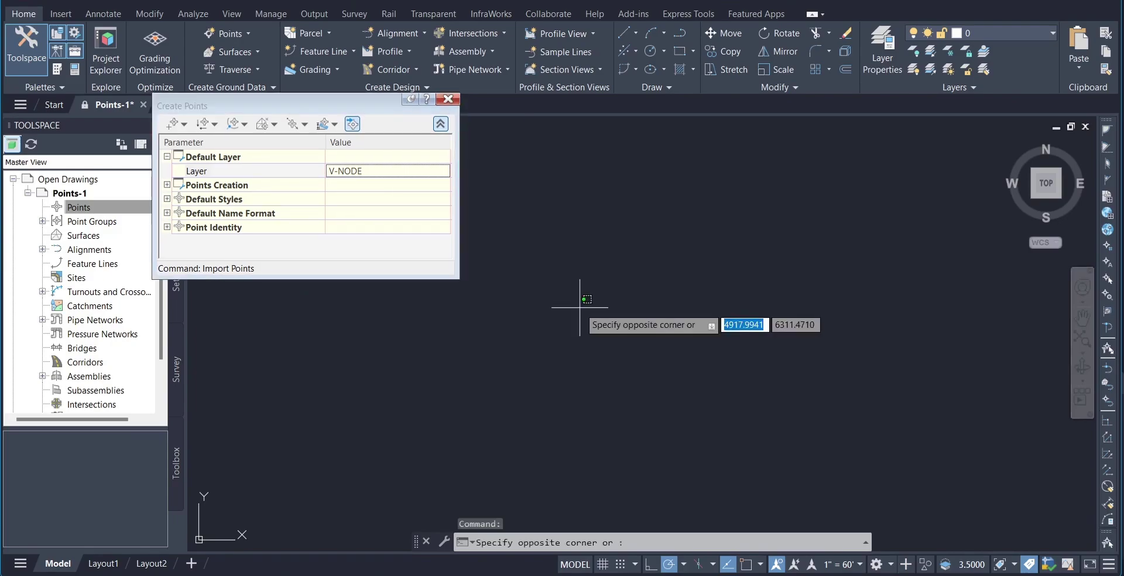
left_click(449, 99)
scroll(464, 271, "down", 2)
type("ze")
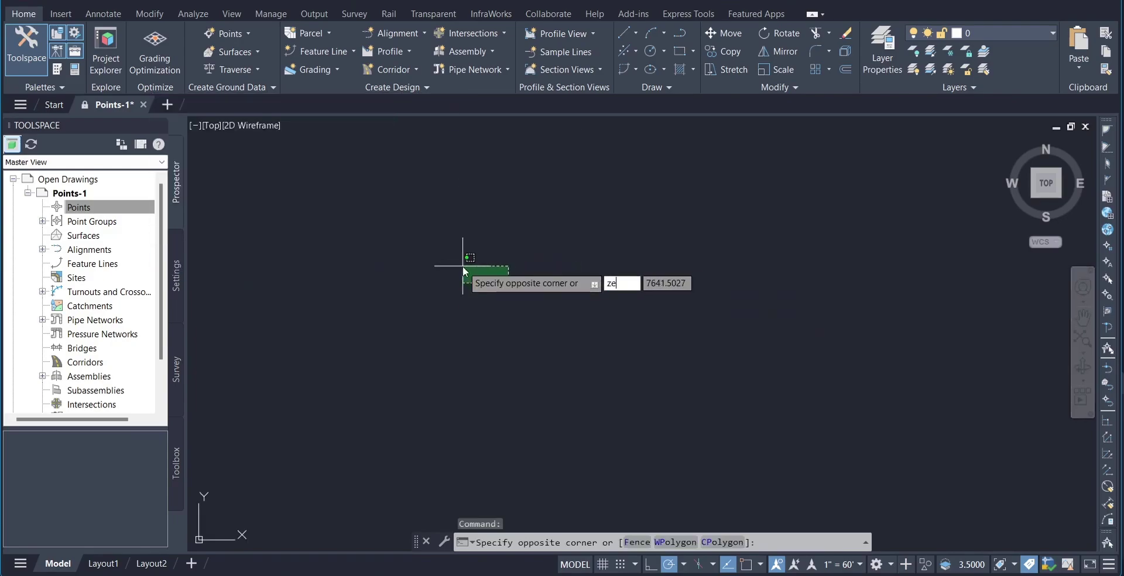
key("Return")
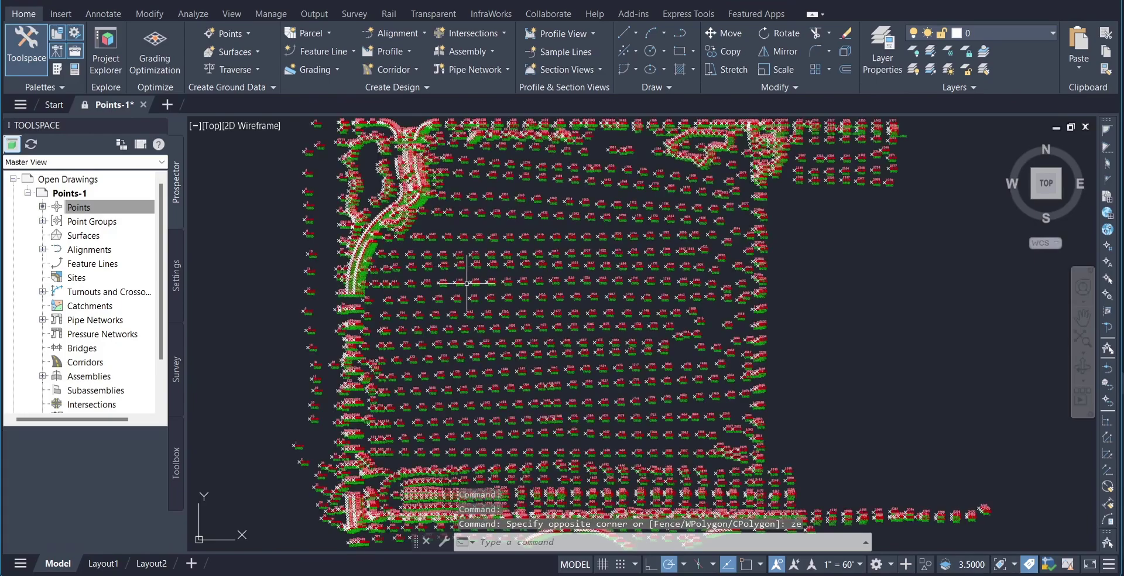
Step: Expand the point groups and zoom to the _All Points group
left_click(43, 222)
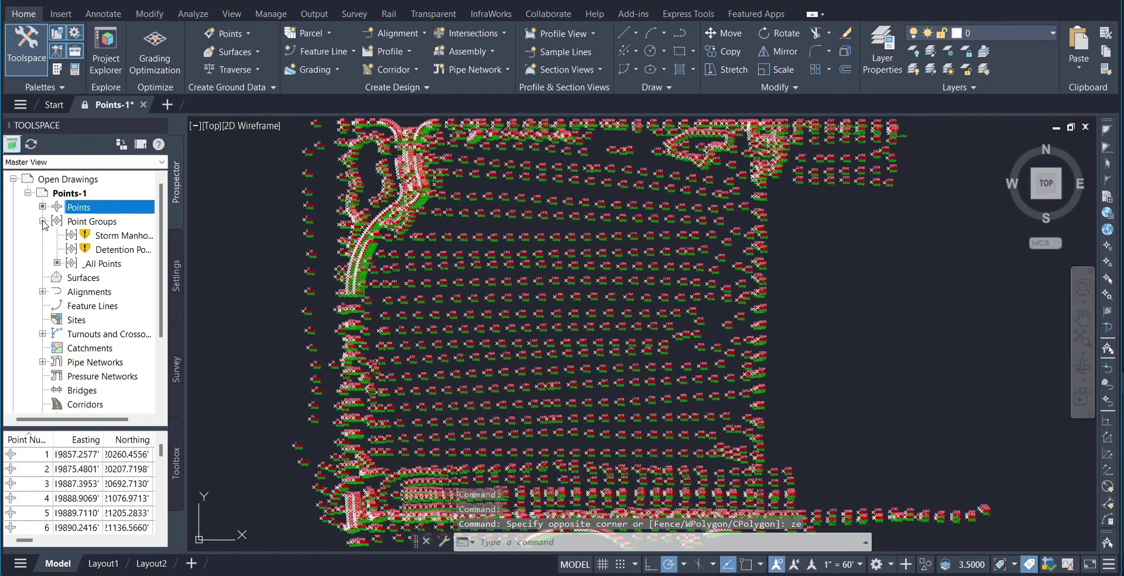
left_click(99, 265)
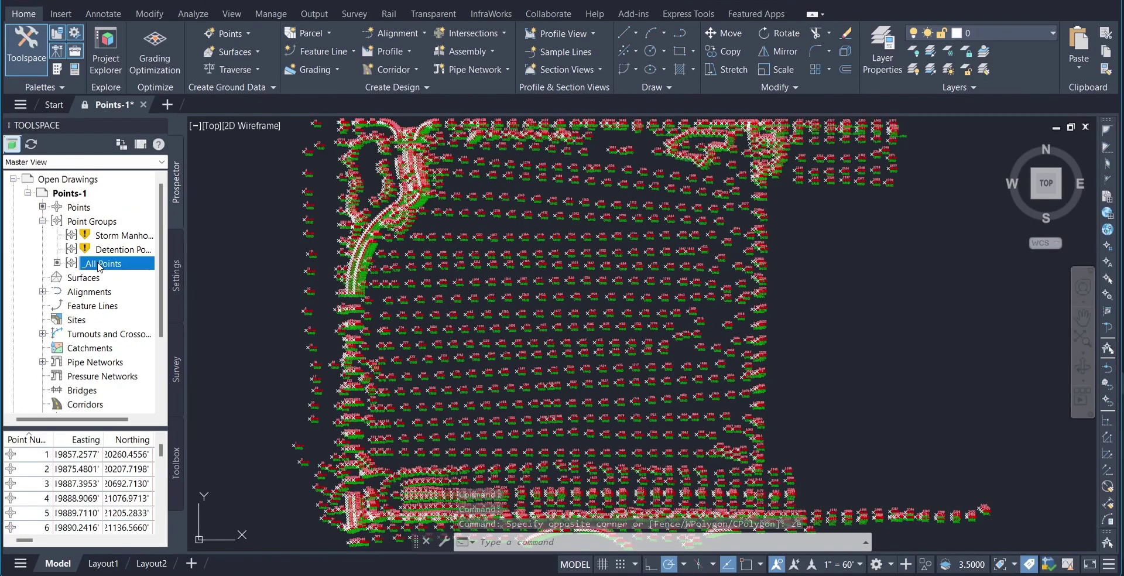
right_click(99, 267)
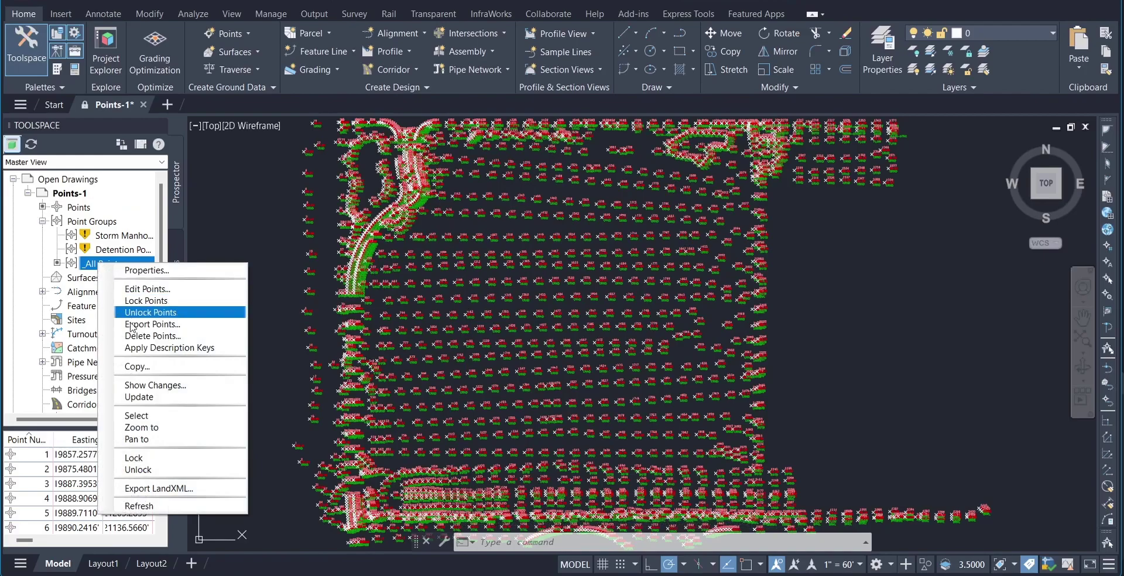
left_click(148, 427)
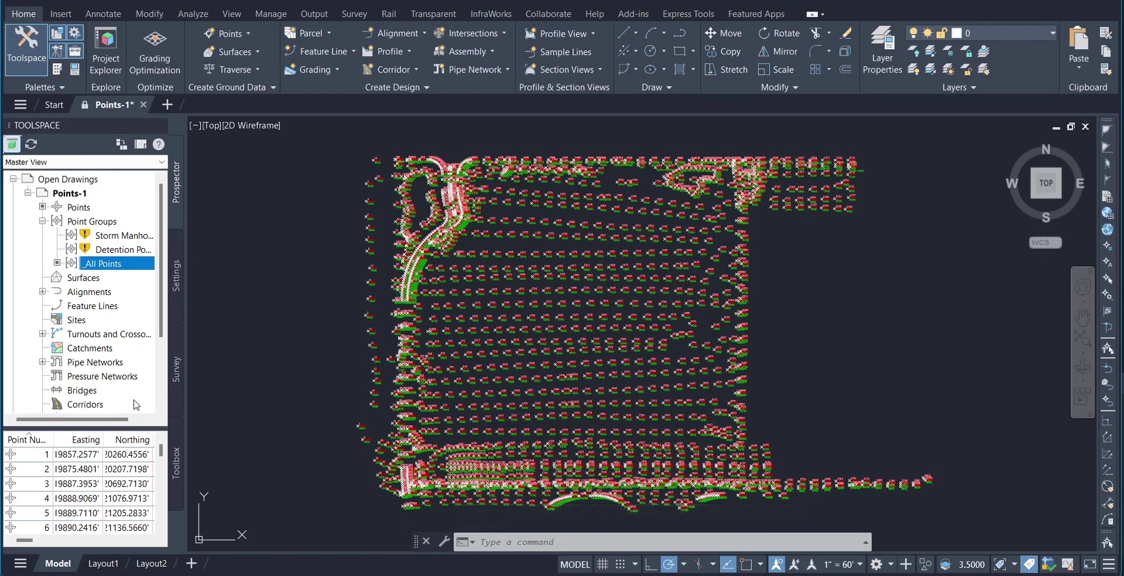
Step: Open the properties of the Point Groups collection and show the pending point group changes
left_click(88, 223)
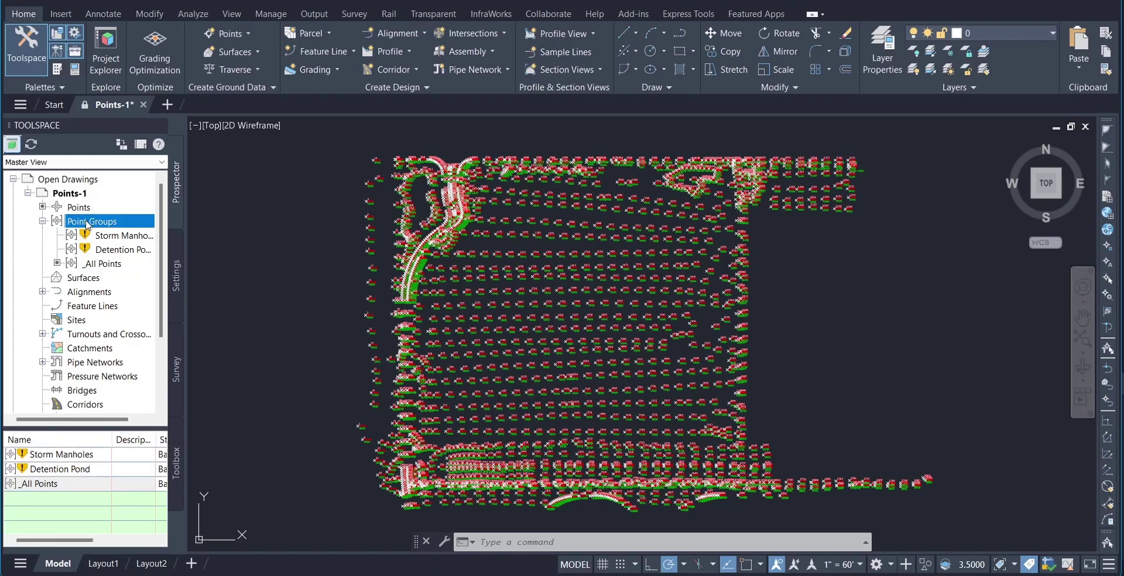
right_click(88, 224)
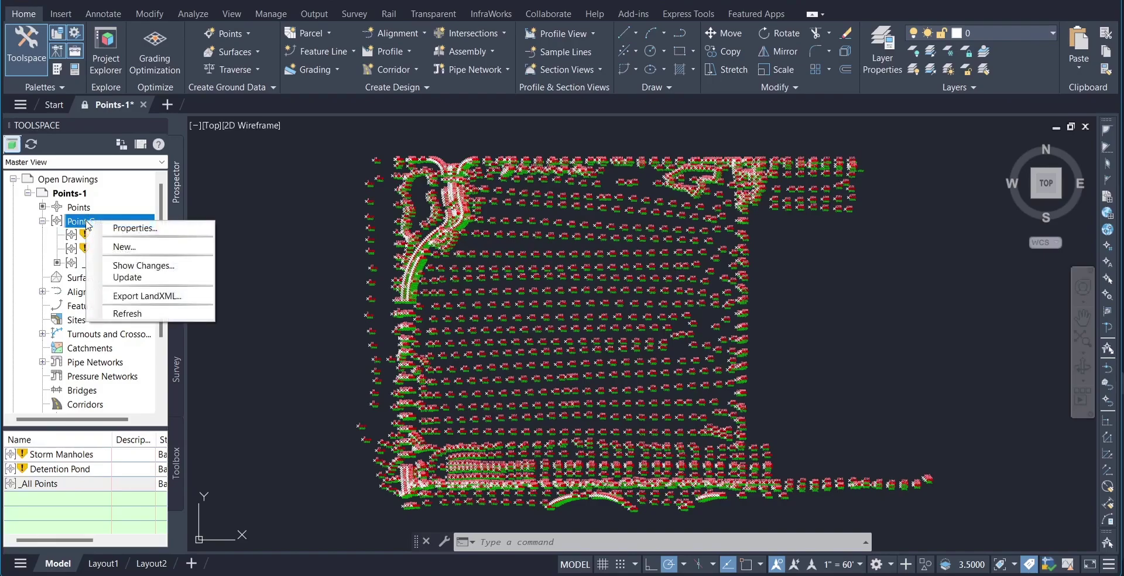
left_click(126, 231)
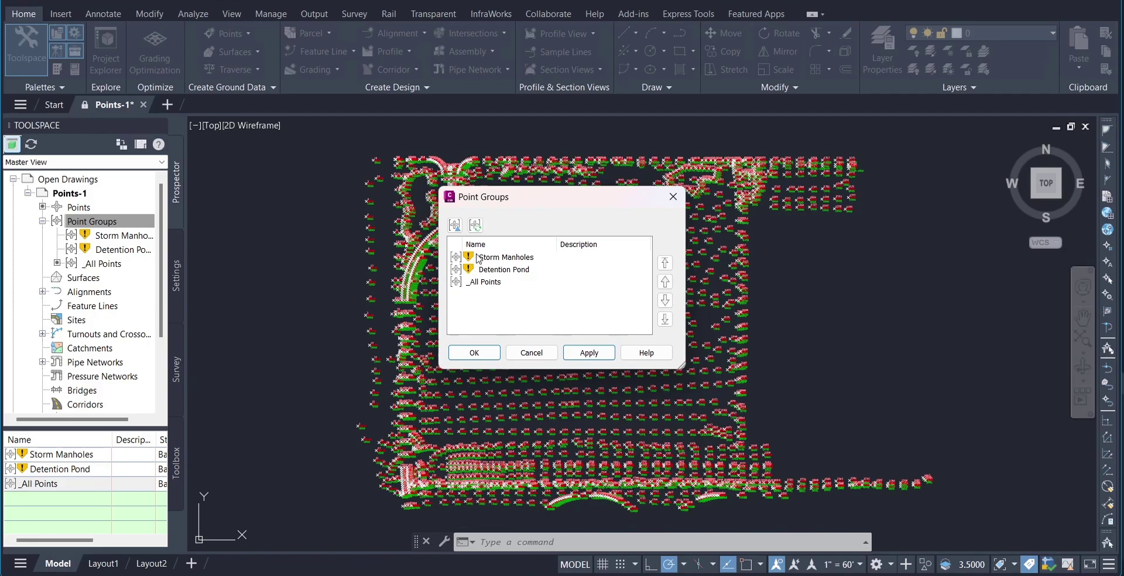
left_click(501, 277)
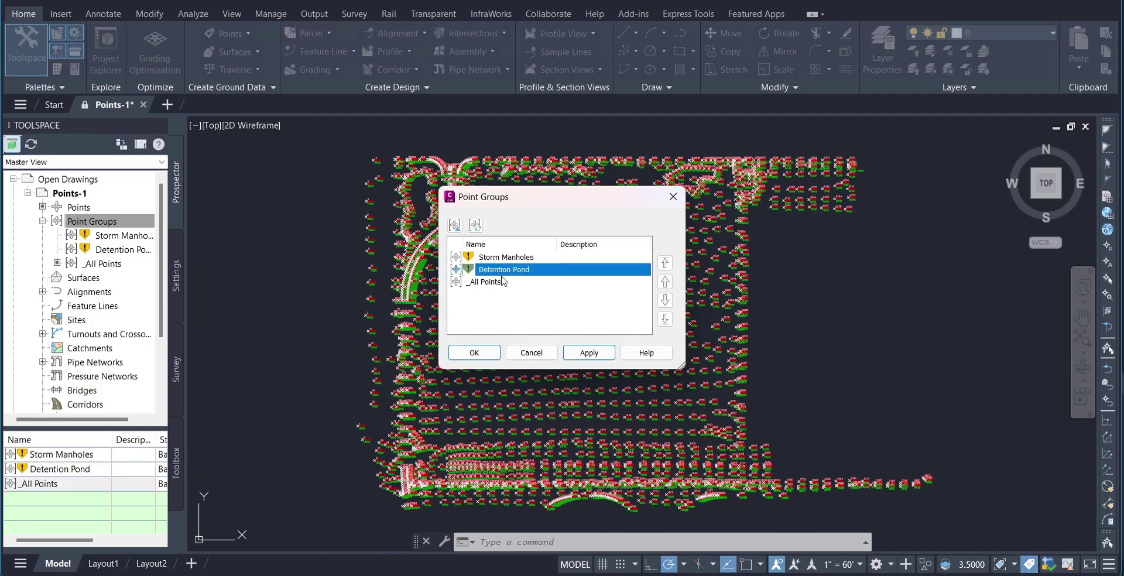
left_click(506, 282)
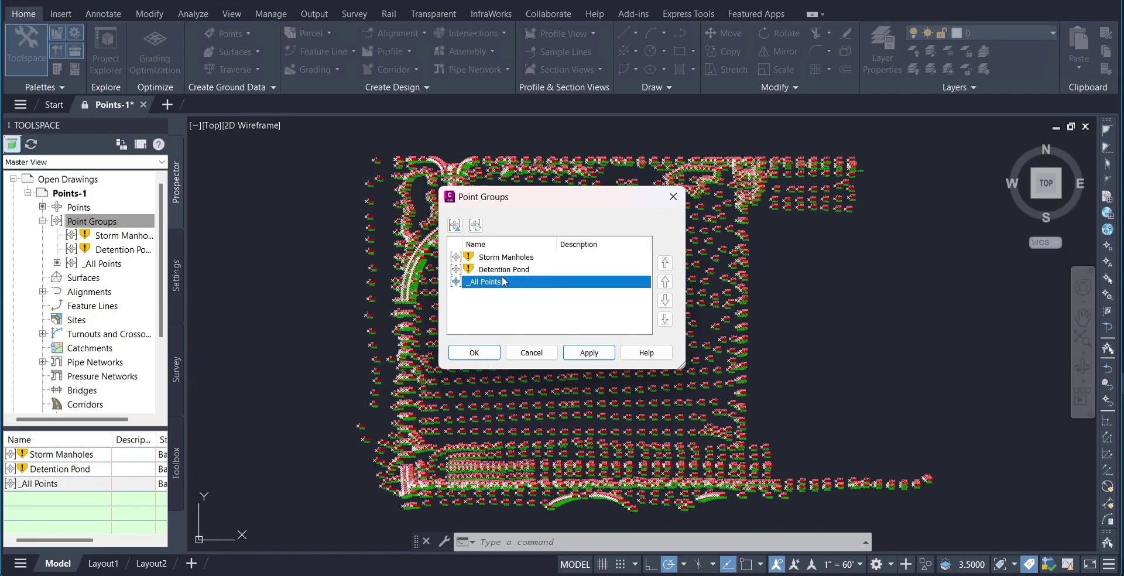
left_click(485, 304)
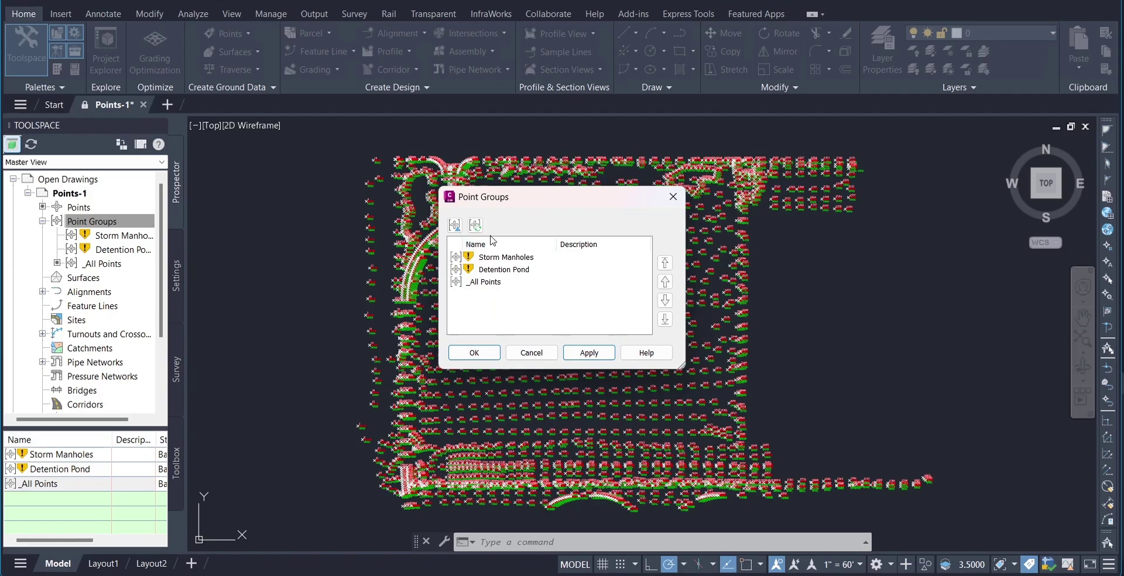
left_click(457, 228)
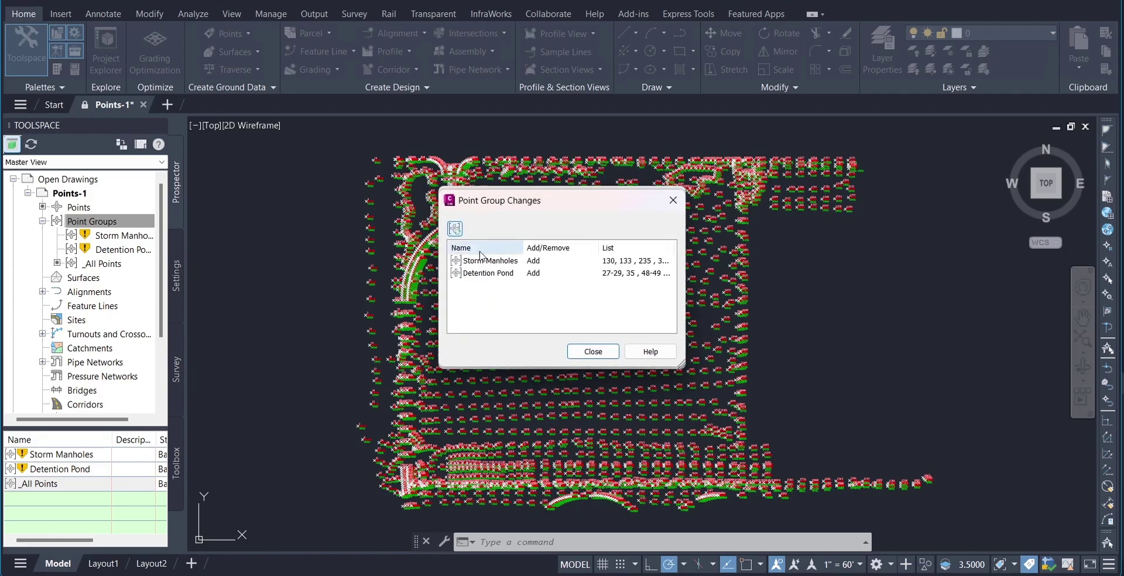
Step: Close the point group changes, update the out-of-date Storm Manholes and Detention Pond groups, and accept
left_click(594, 352)
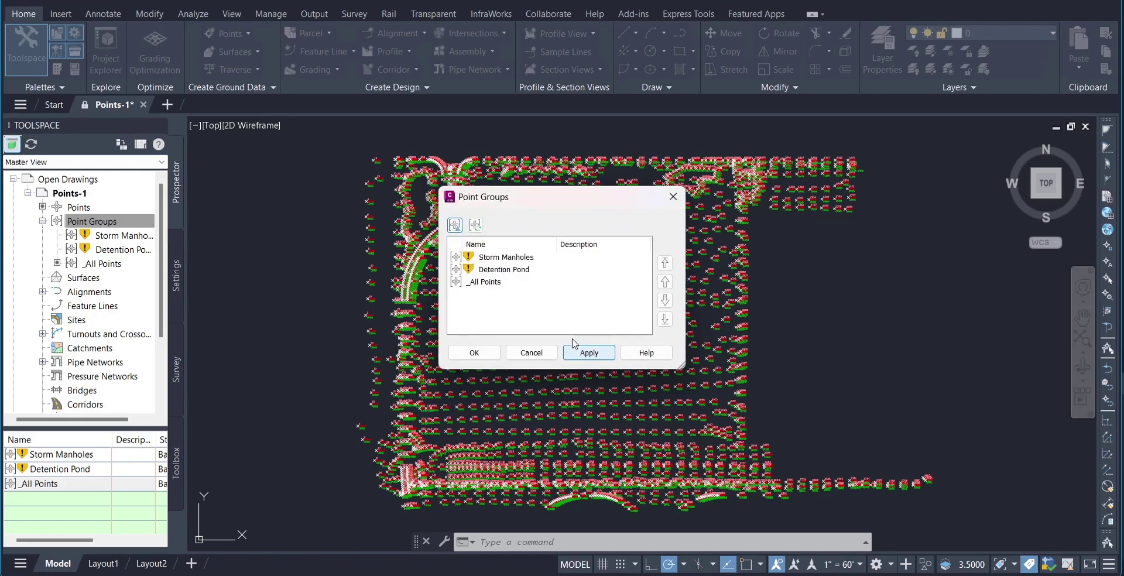
left_click(476, 226)
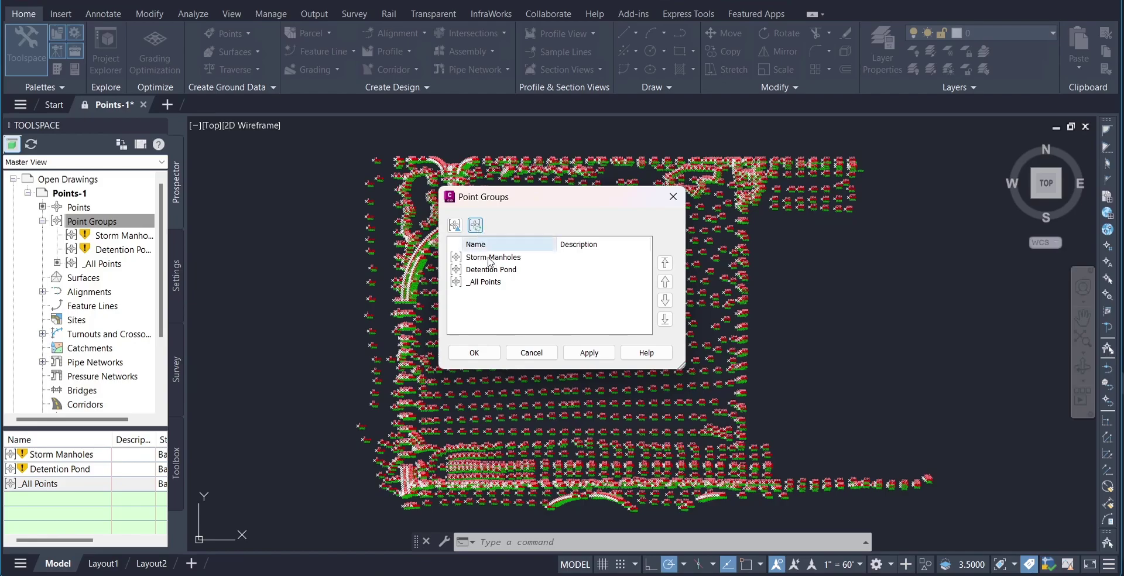
left_click(475, 353)
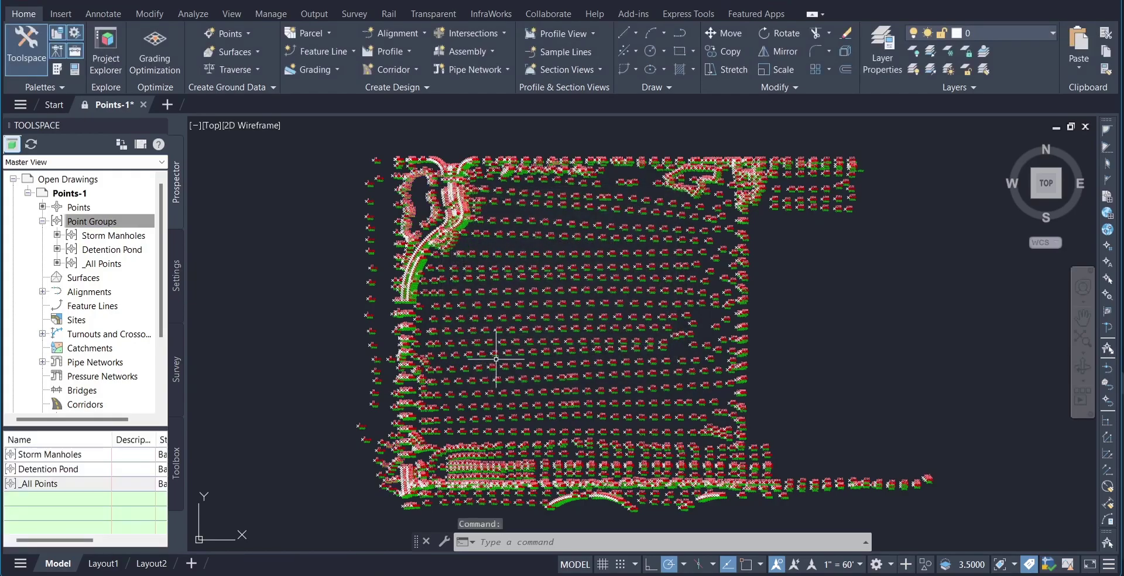
Step: Open the points of the Storm Manholes group for editing and look through the list
right_click(109, 221)
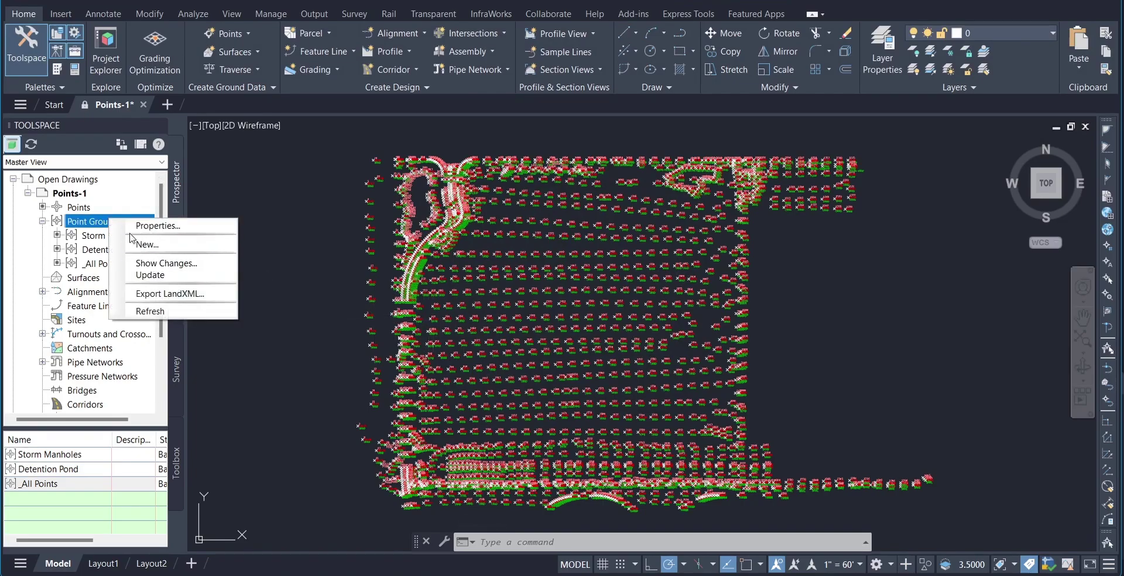
left_click(80, 243)
left_click(89, 240)
right_click(89, 241)
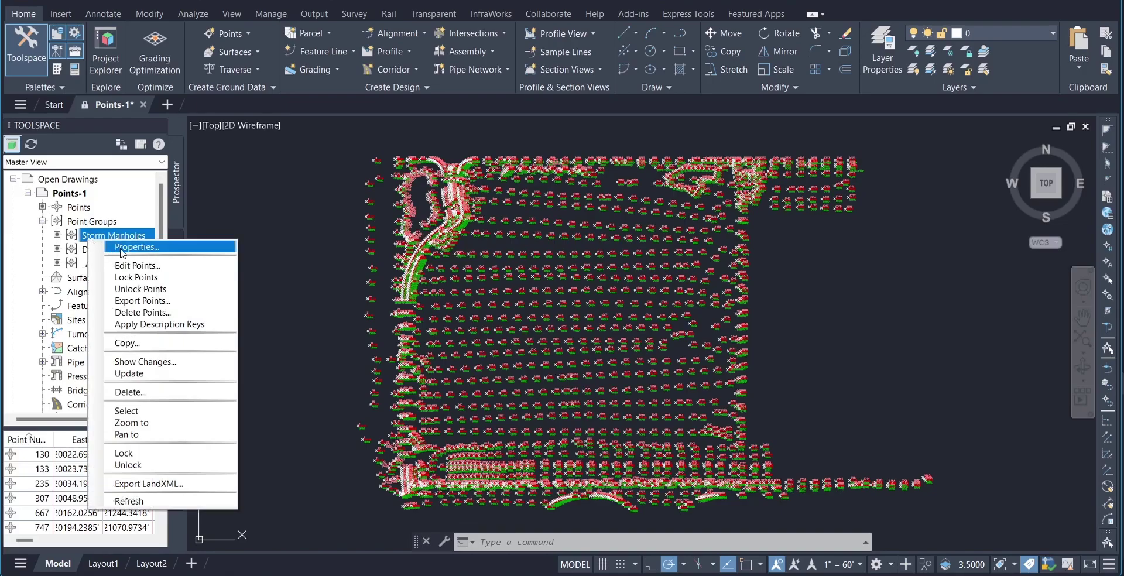
left_click(136, 266)
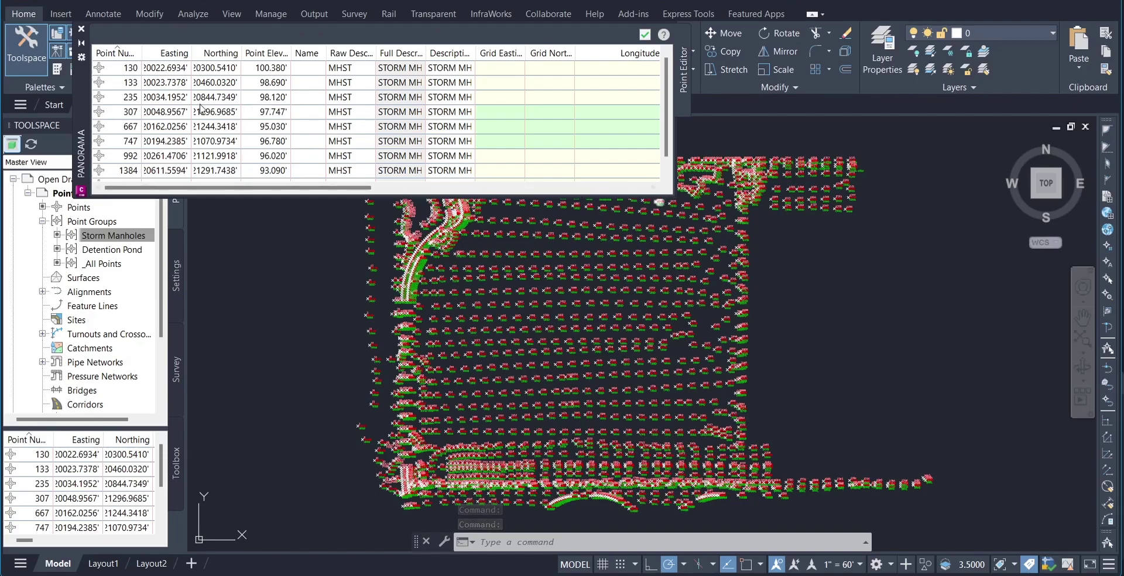
scroll(126, 81, "down", 1)
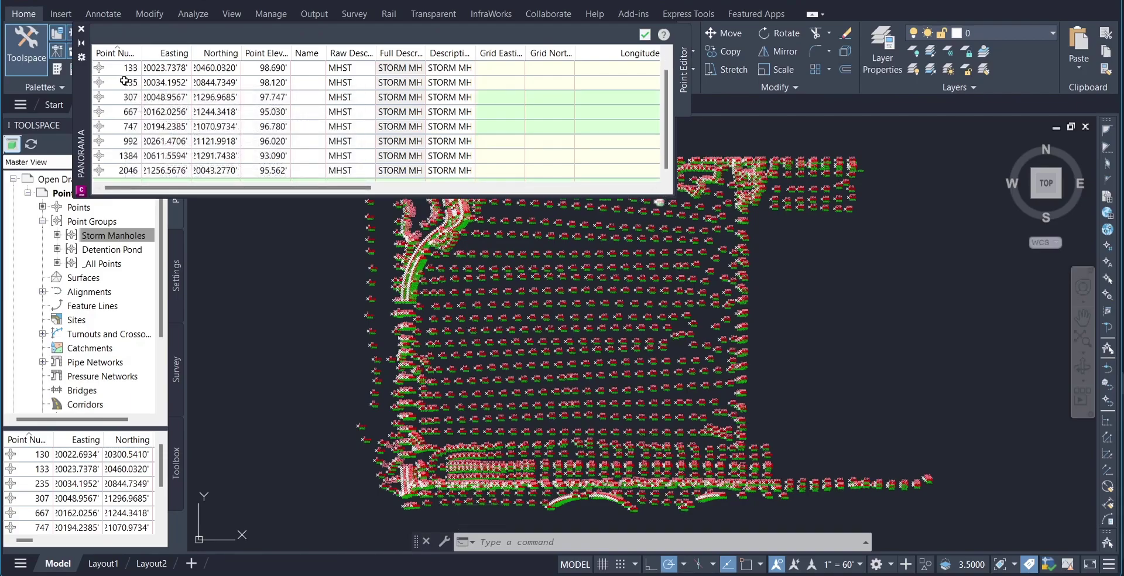
scroll(357, 111, "up", 1)
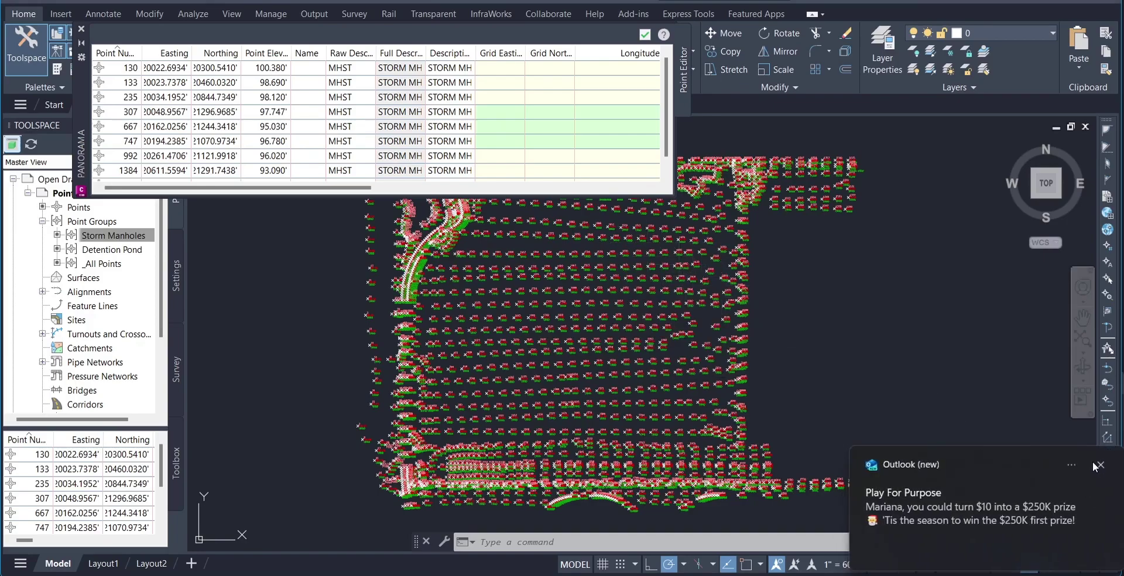
Step: Inspect points 133, 235 and 307 of the Storm Manholes group and close the point editor
left_click(1093, 464)
left_click(120, 81)
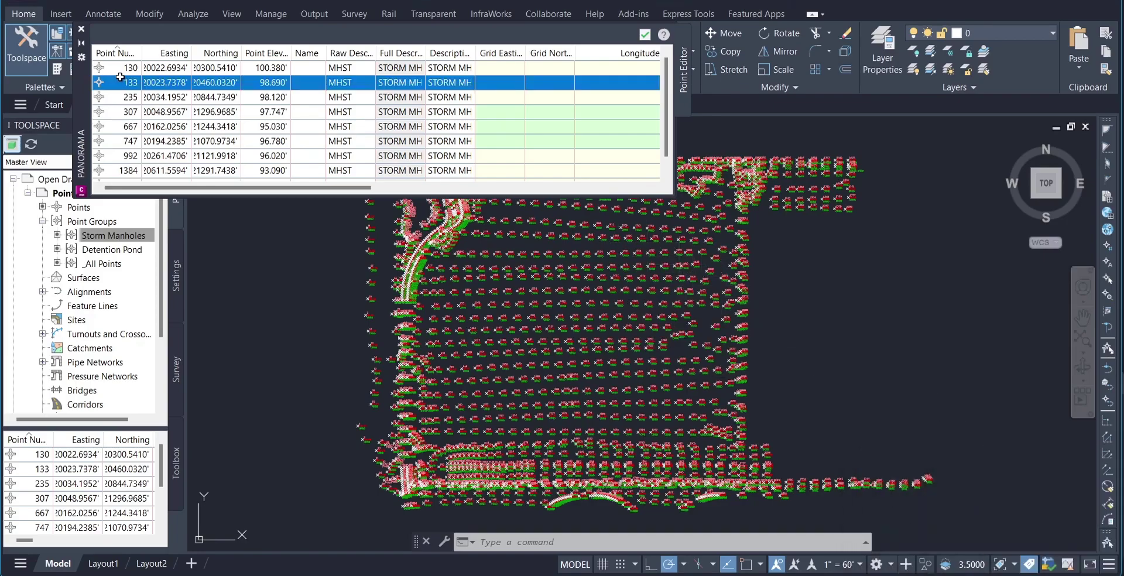
left_click(130, 100)
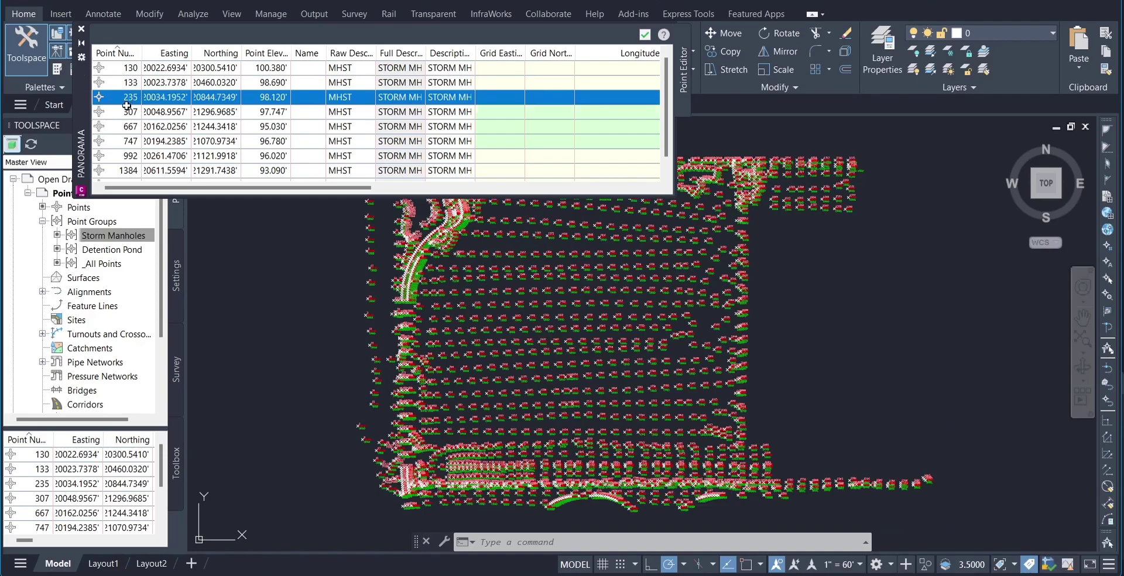
left_click(125, 113)
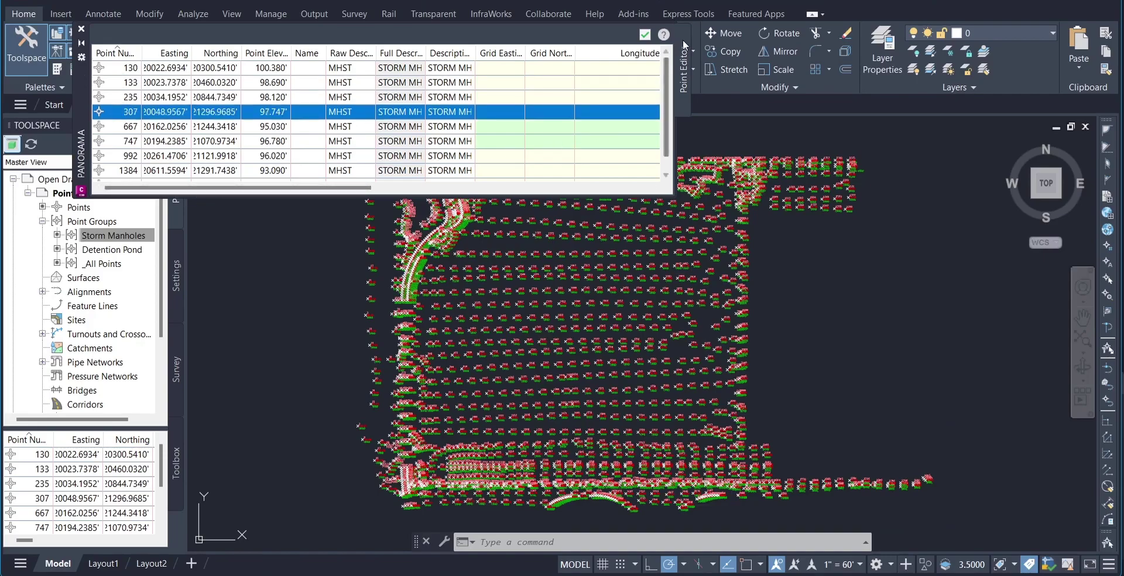
left_click(644, 34)
Step: Open the points of the Detention Pond group for editing
right_click(109, 251)
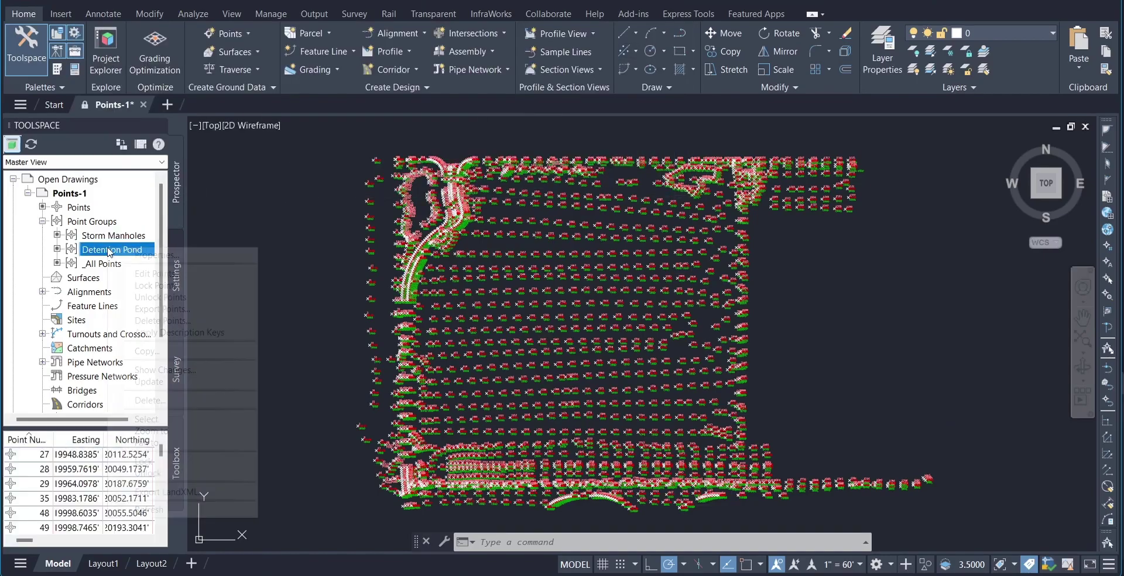
left_click(151, 274)
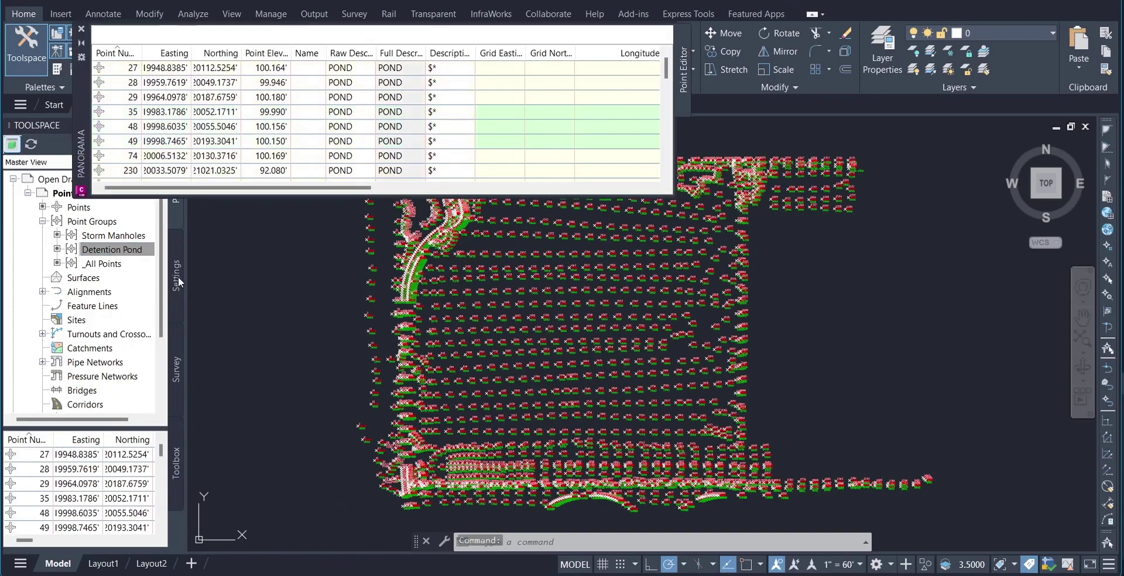
left_click(774, 575)
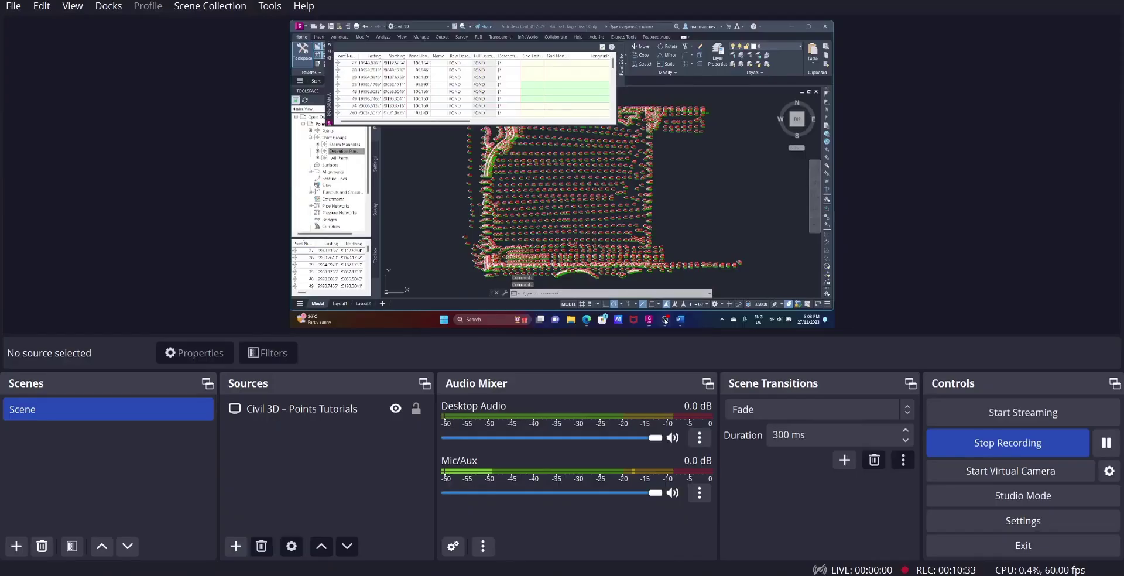